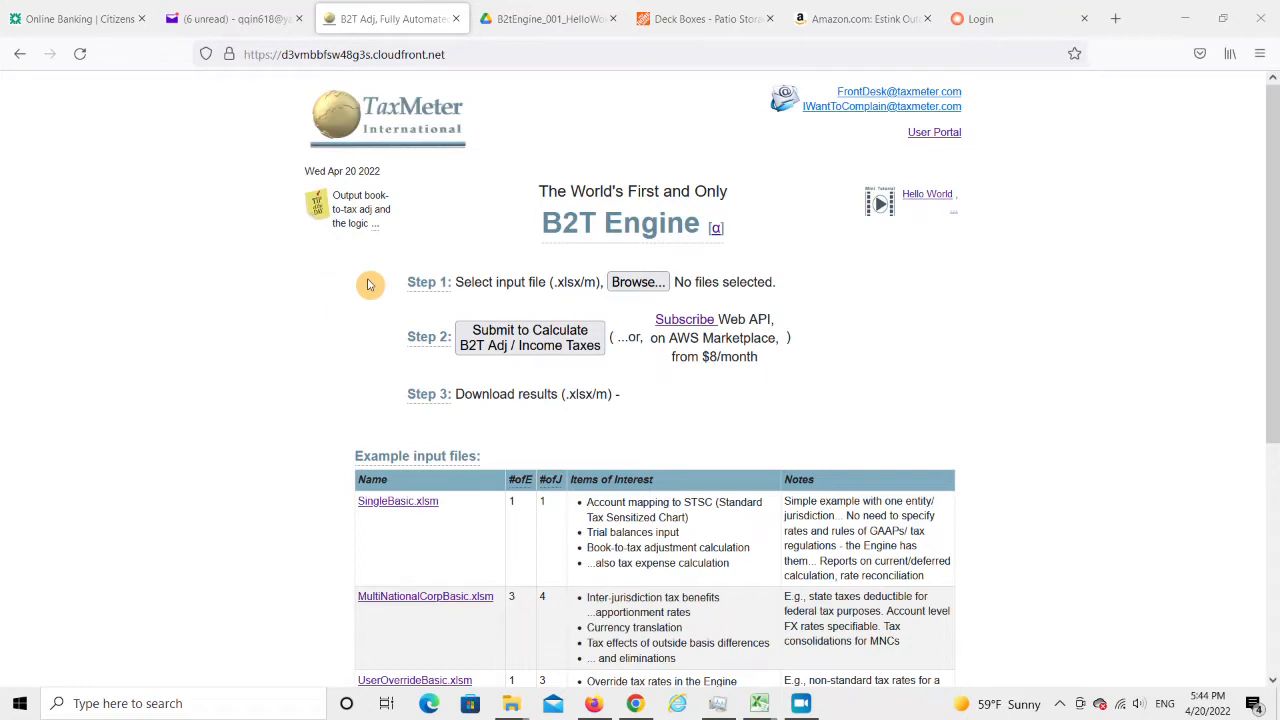
Switch to Excel and bring up the HelloWorld_UserAdjValue.xlsm workbook
left_click(567, 335)
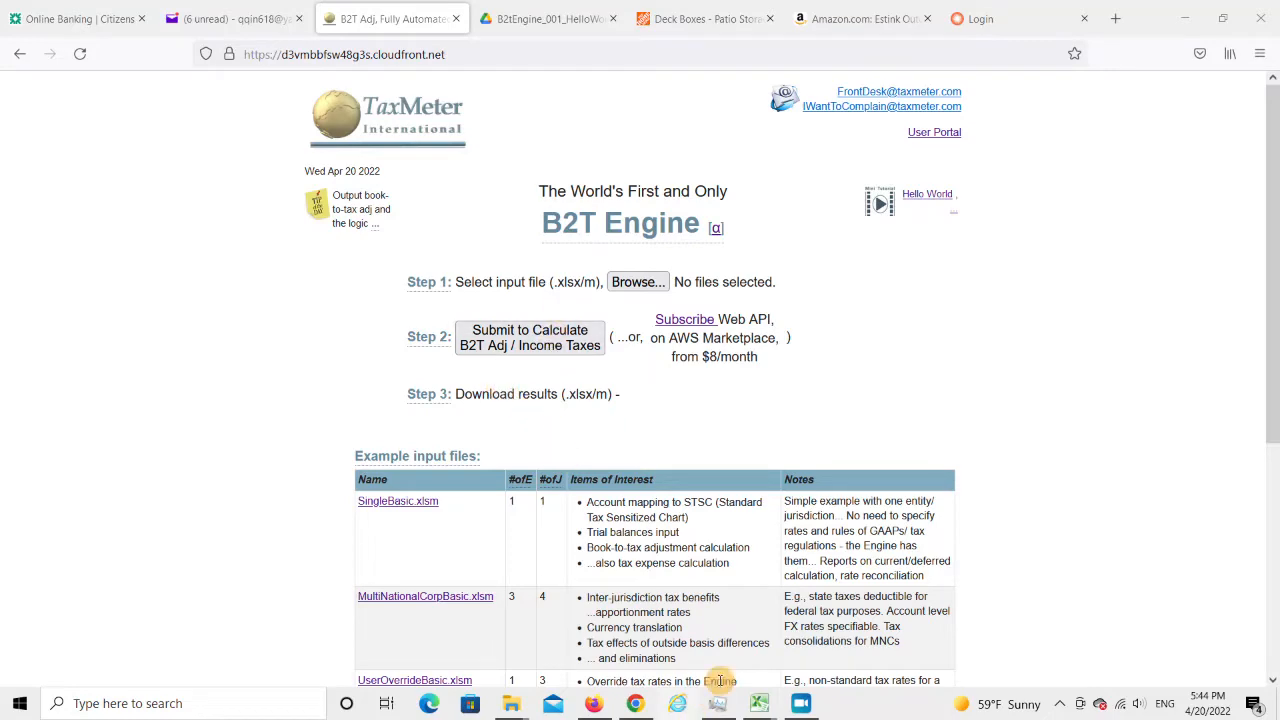
mouse_move(759, 708)
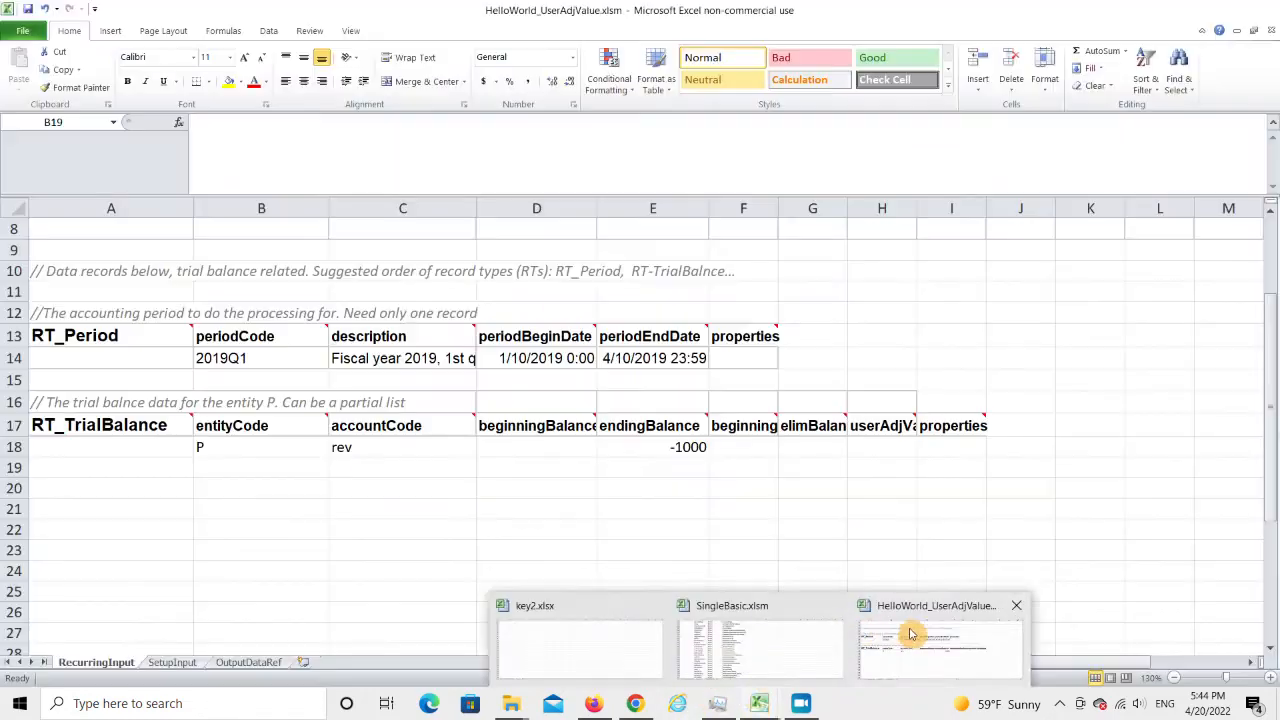
left_click(910, 634)
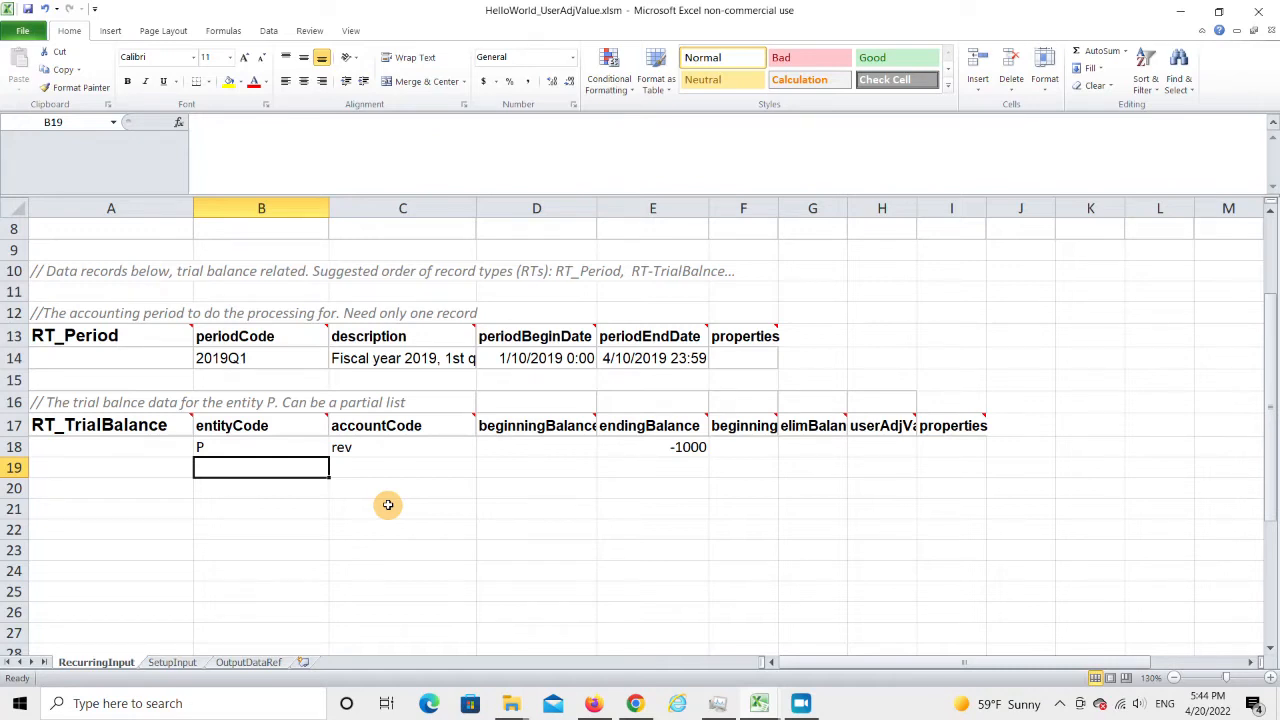
Add a trial balance record in row 19 with entity code P, account code meExp and ending balance 100
left_click(288, 474)
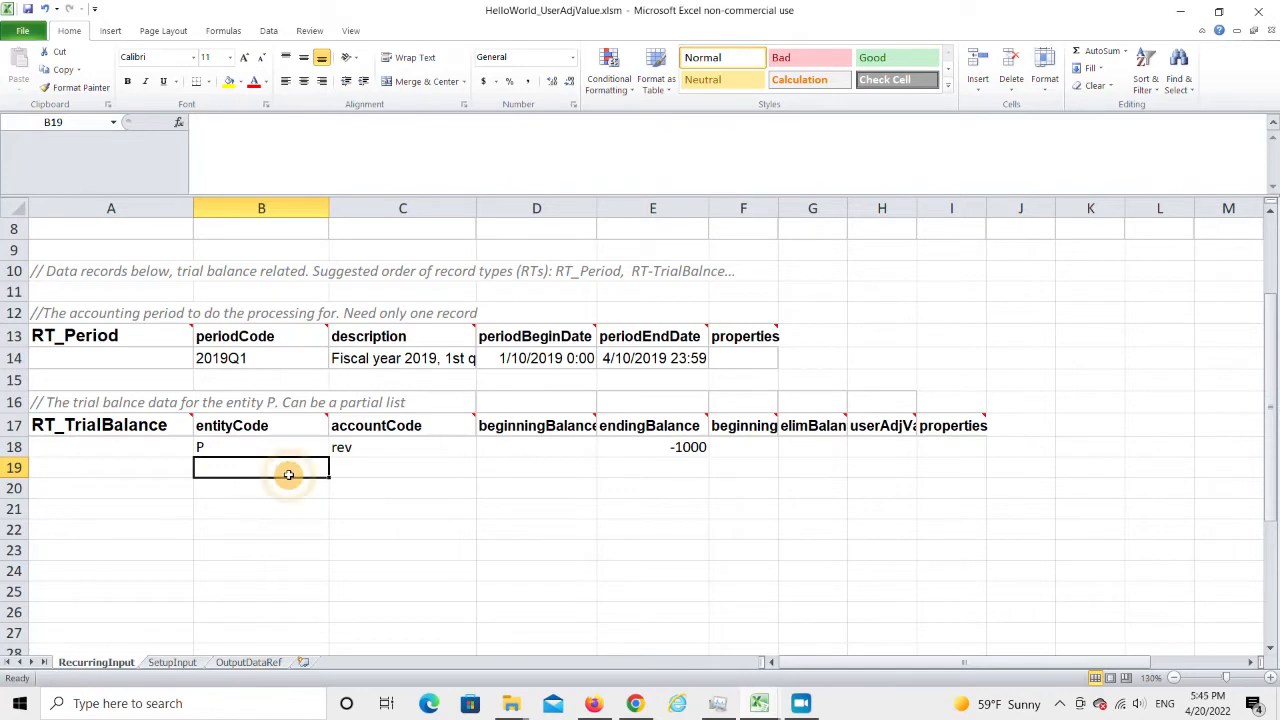
type("P")
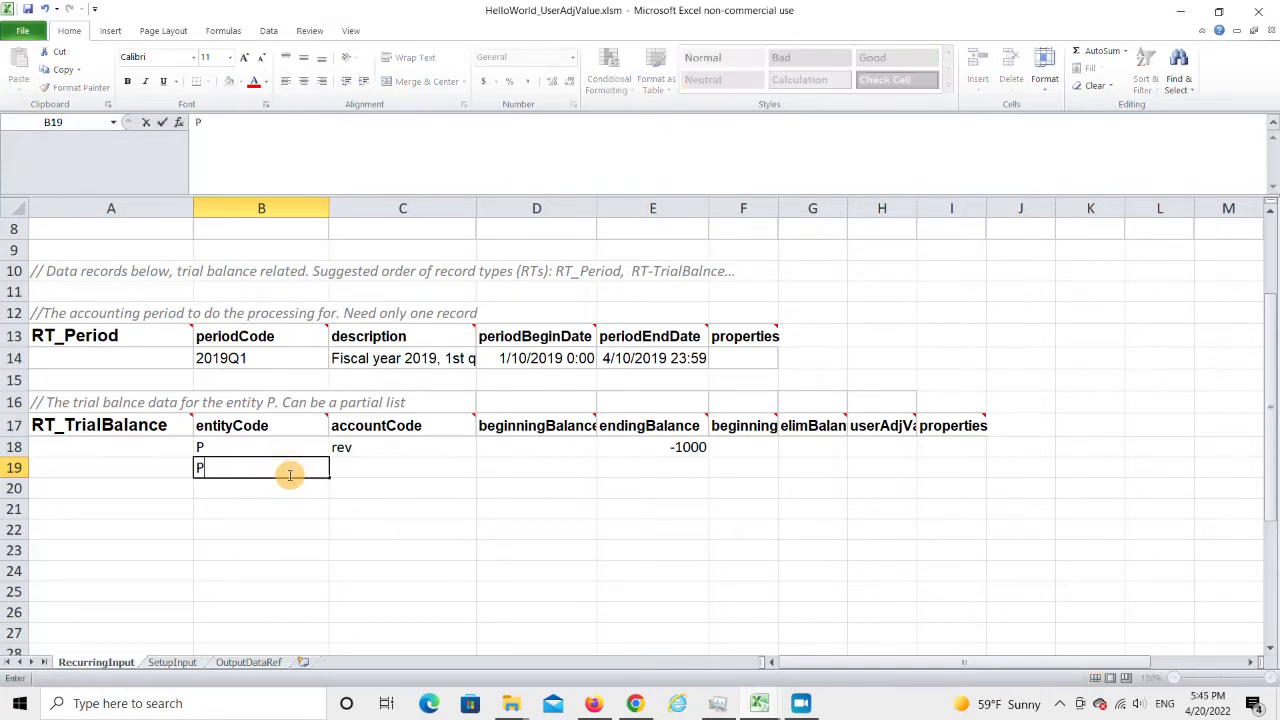
left_click(398, 474)
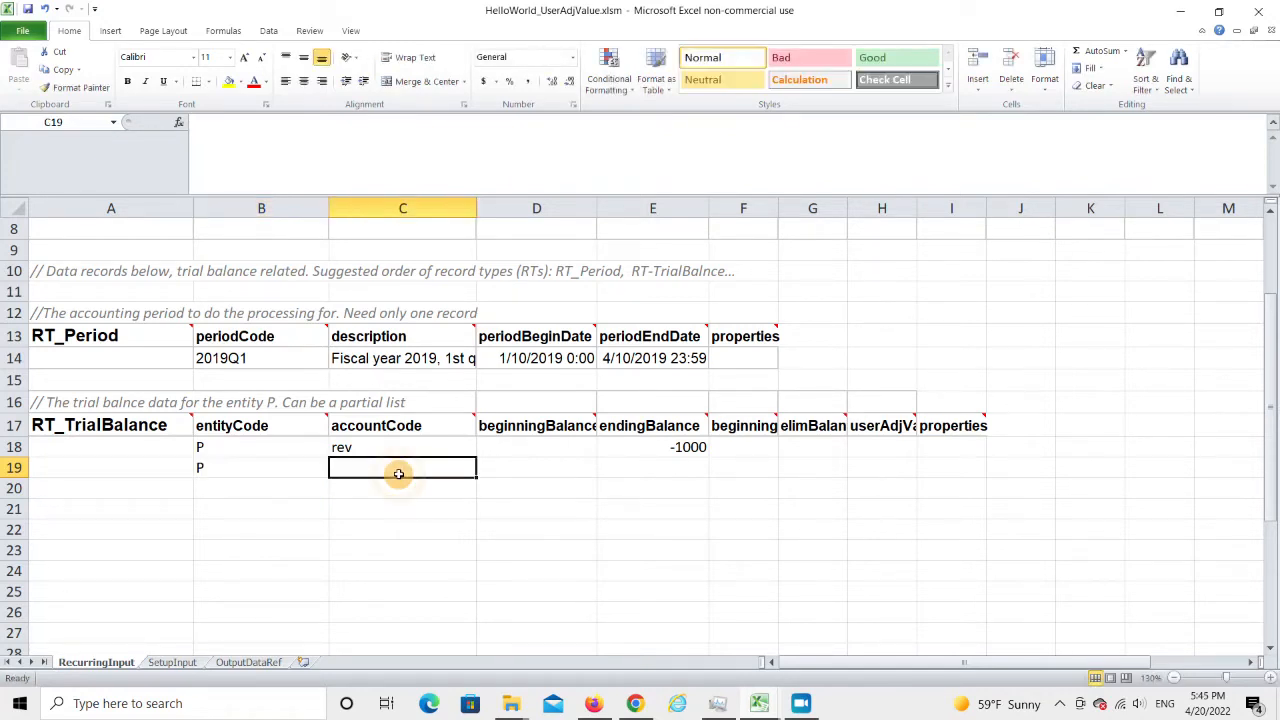
type("meExp")
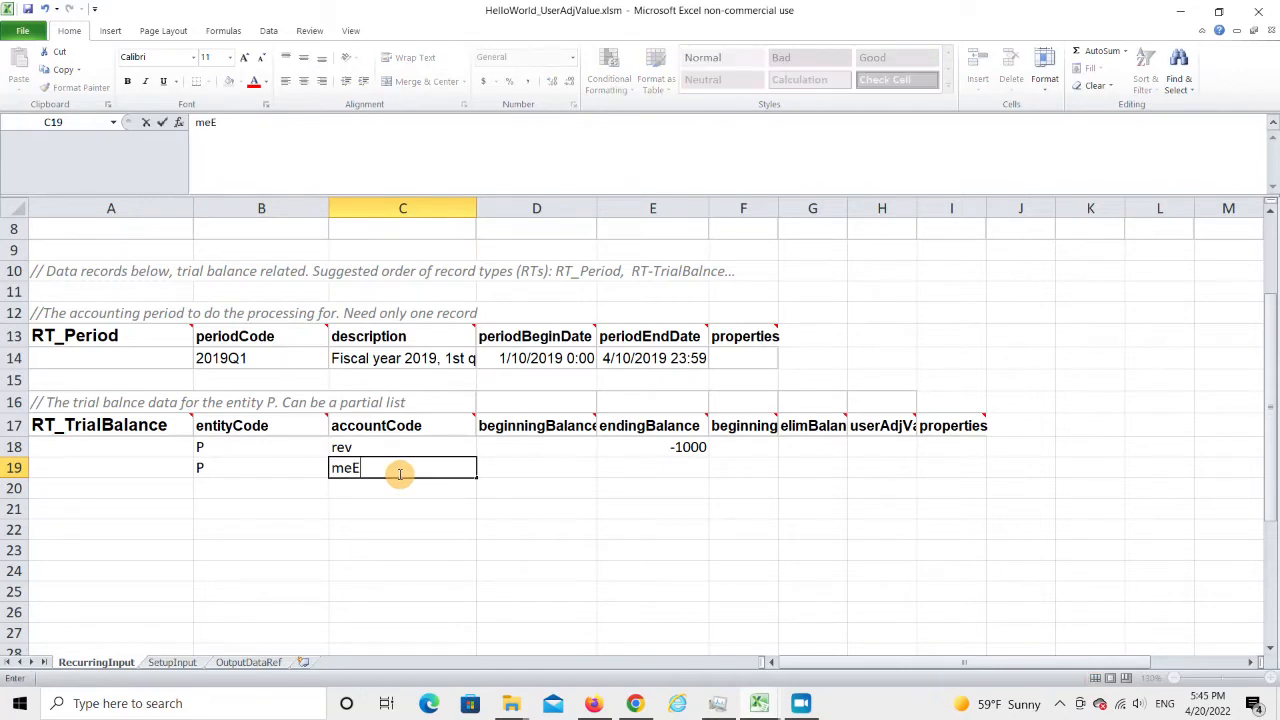
left_click(676, 466)
type("100")
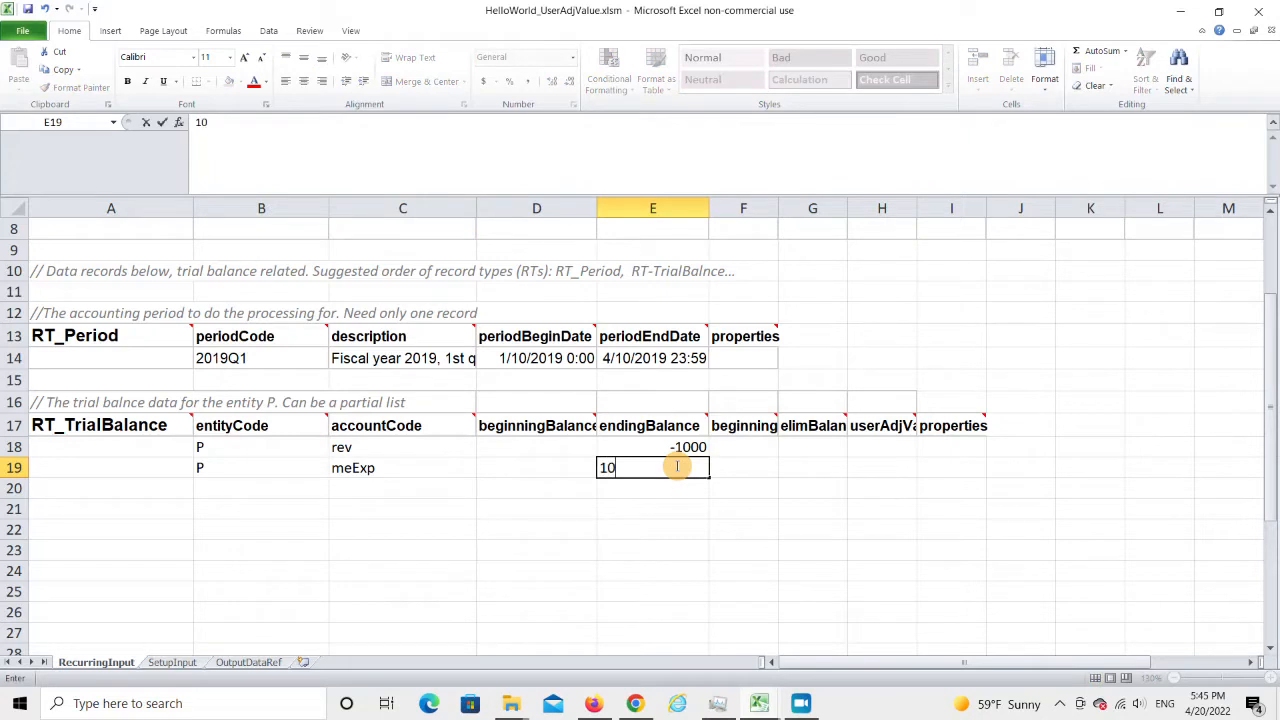
left_click(660, 489)
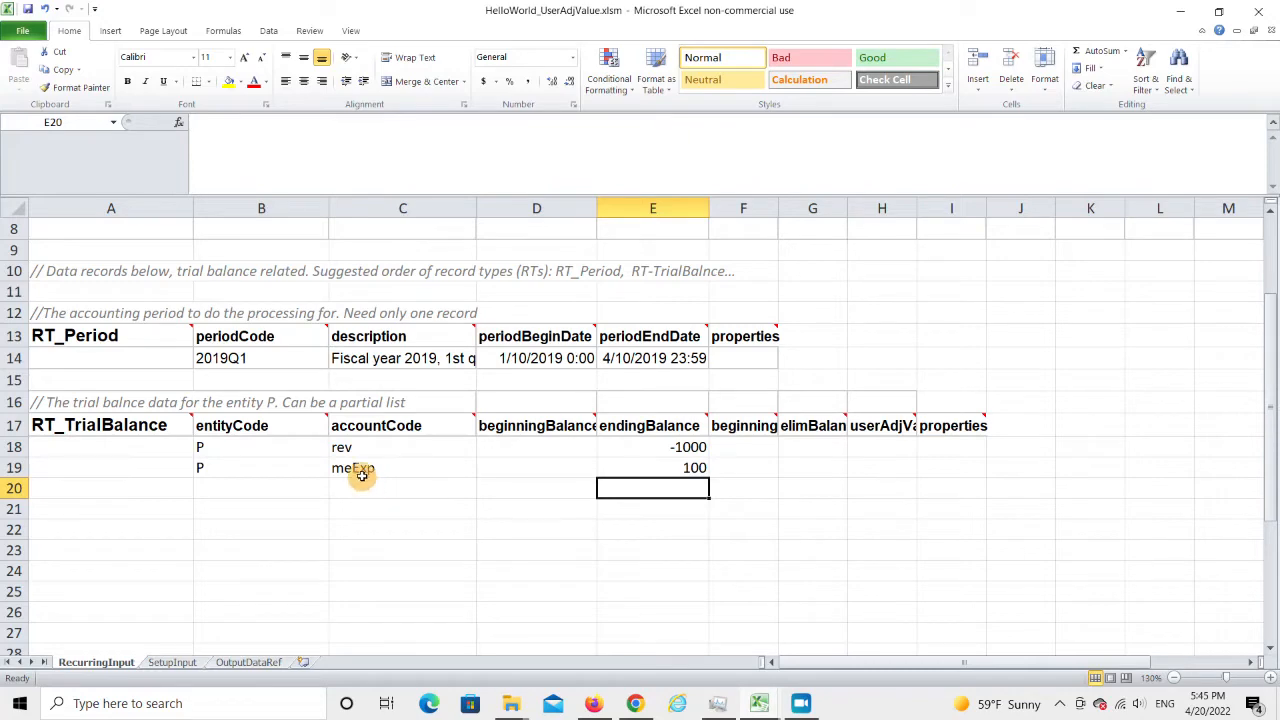
On the SetupInput sheet, map account meExp of PChart to _MealsAndEntExp_ in row 10 and save the workbook
left_click(174, 663)
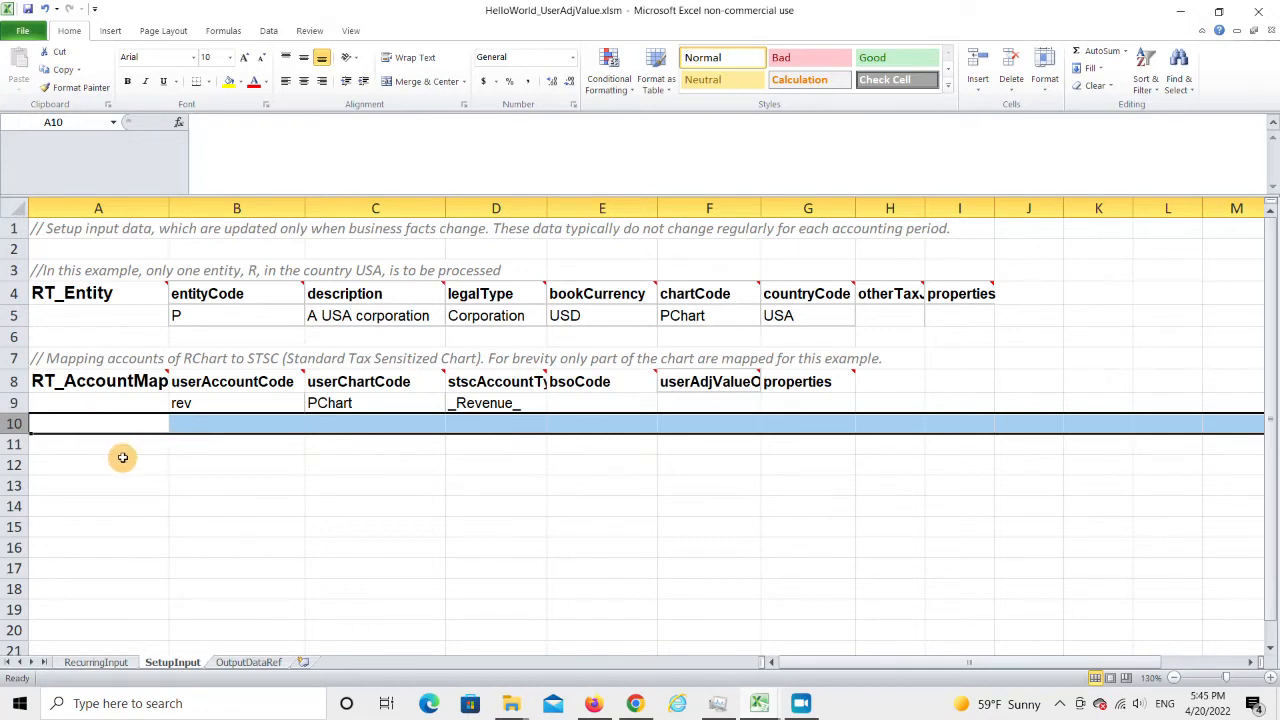
type("meExp\tPChart\t_MealsAndEntExp_")
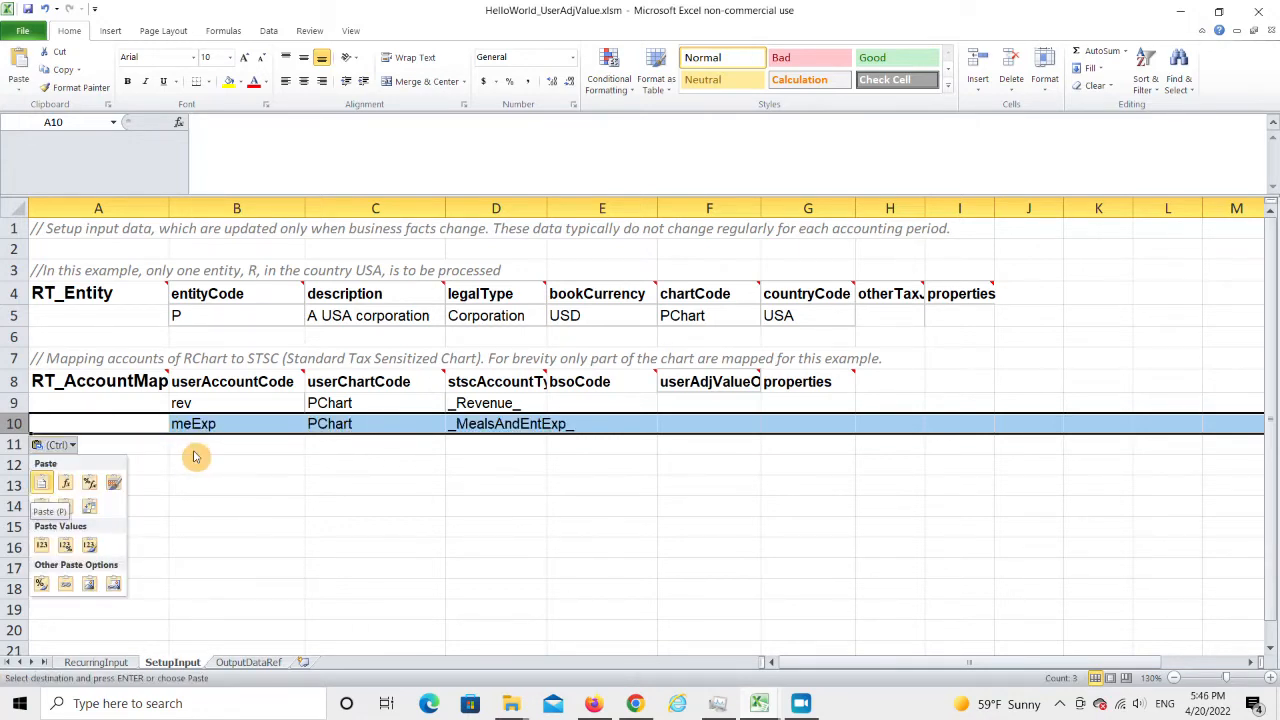
key("Escape")
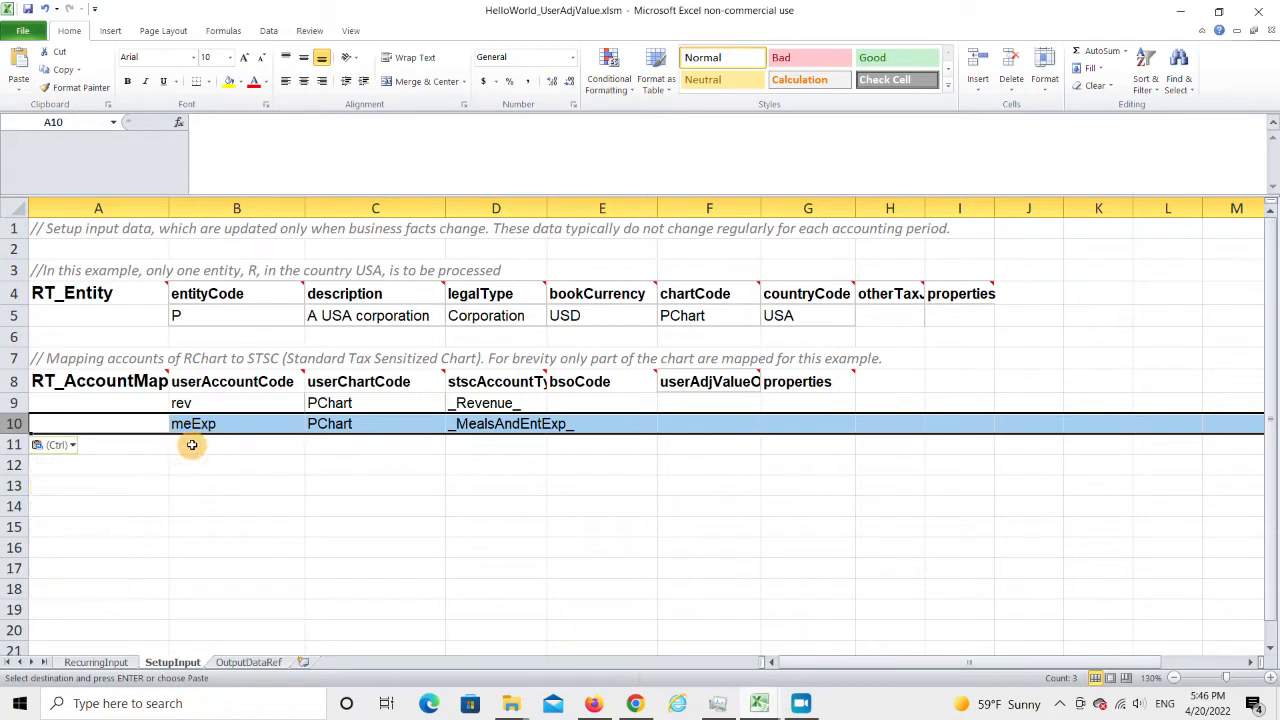
left_click(191, 444)
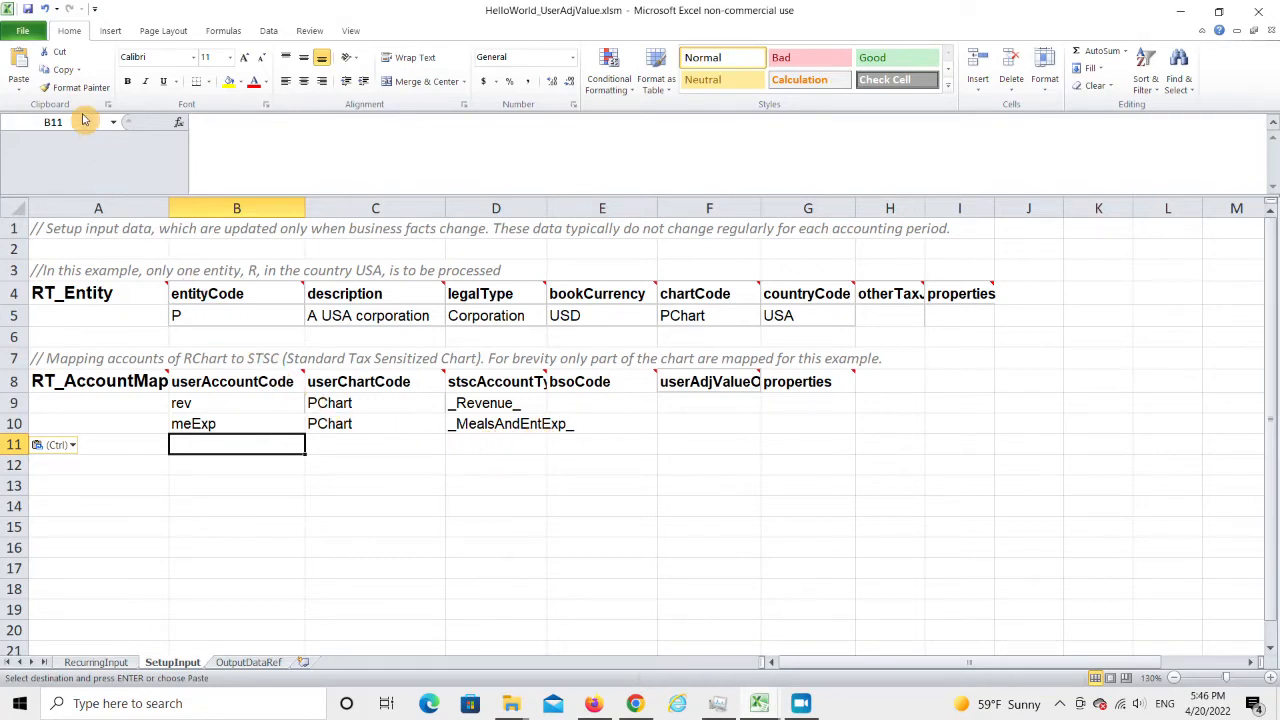
left_click(28, 8)
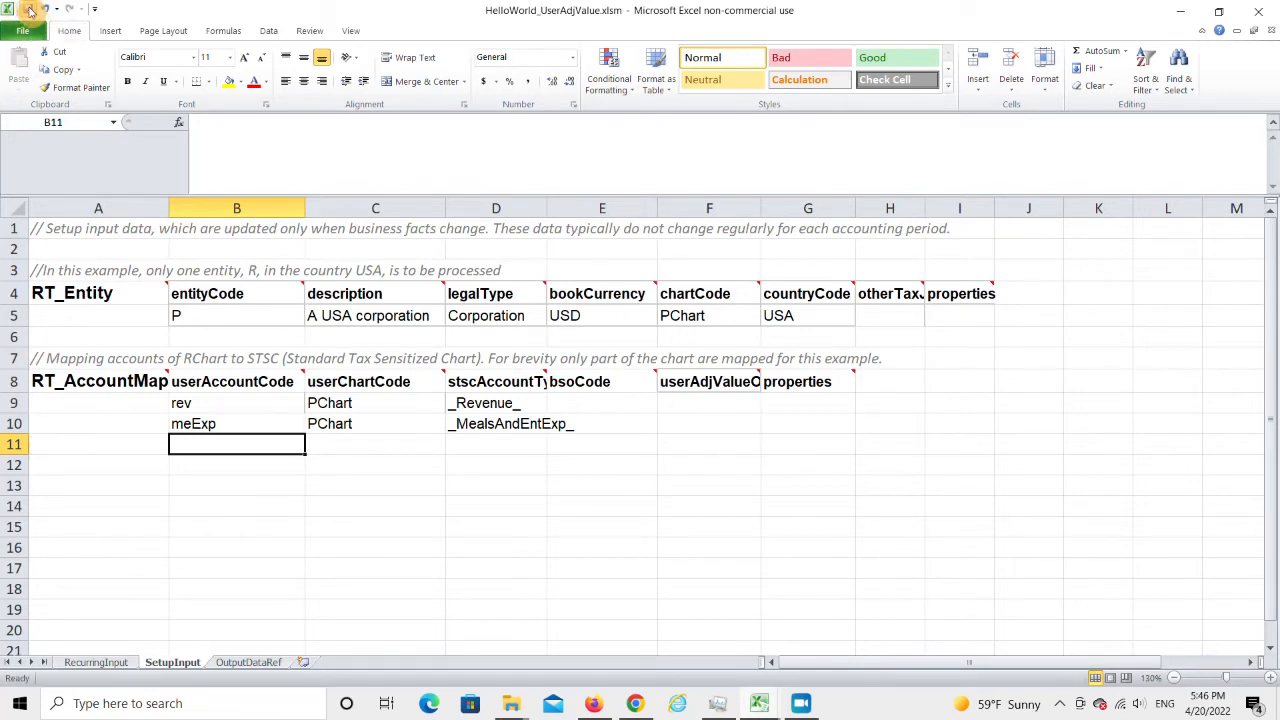
Submit the workbook to TaxMeter.com from the RecurringInput sheet and open the resulting B2T output
left_click(89, 664)
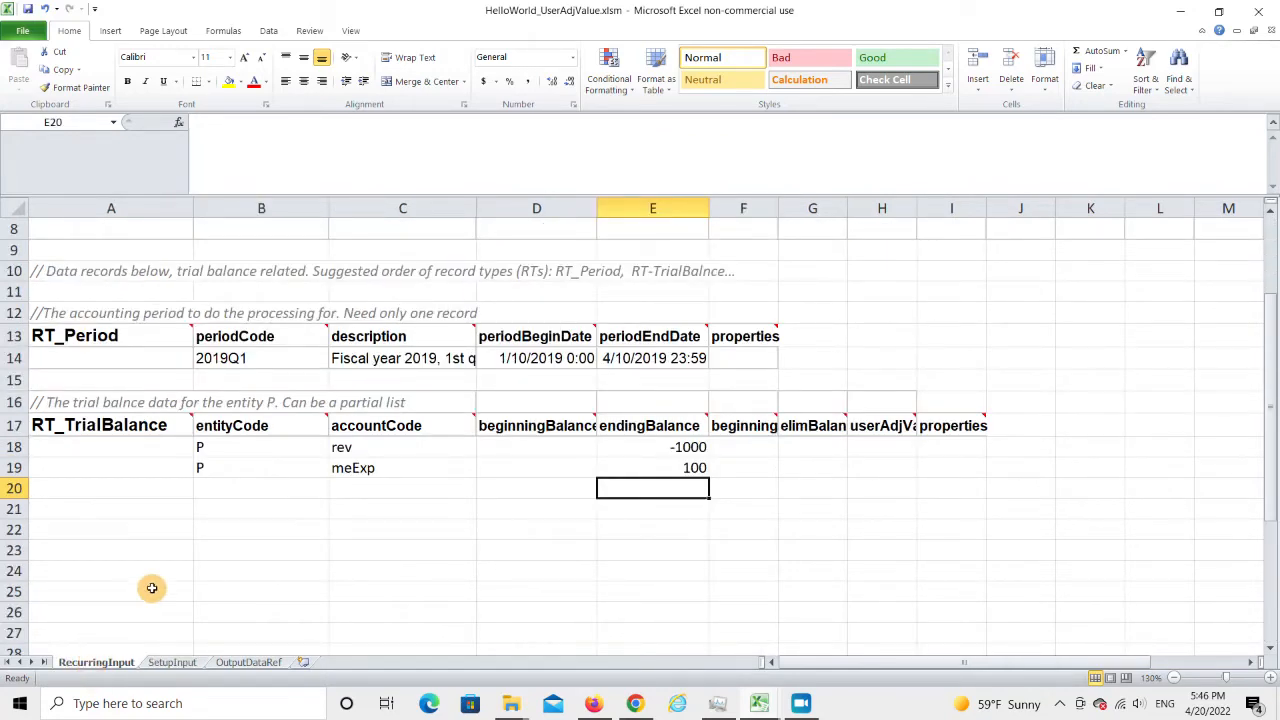
scroll(262, 548, "up", 3)
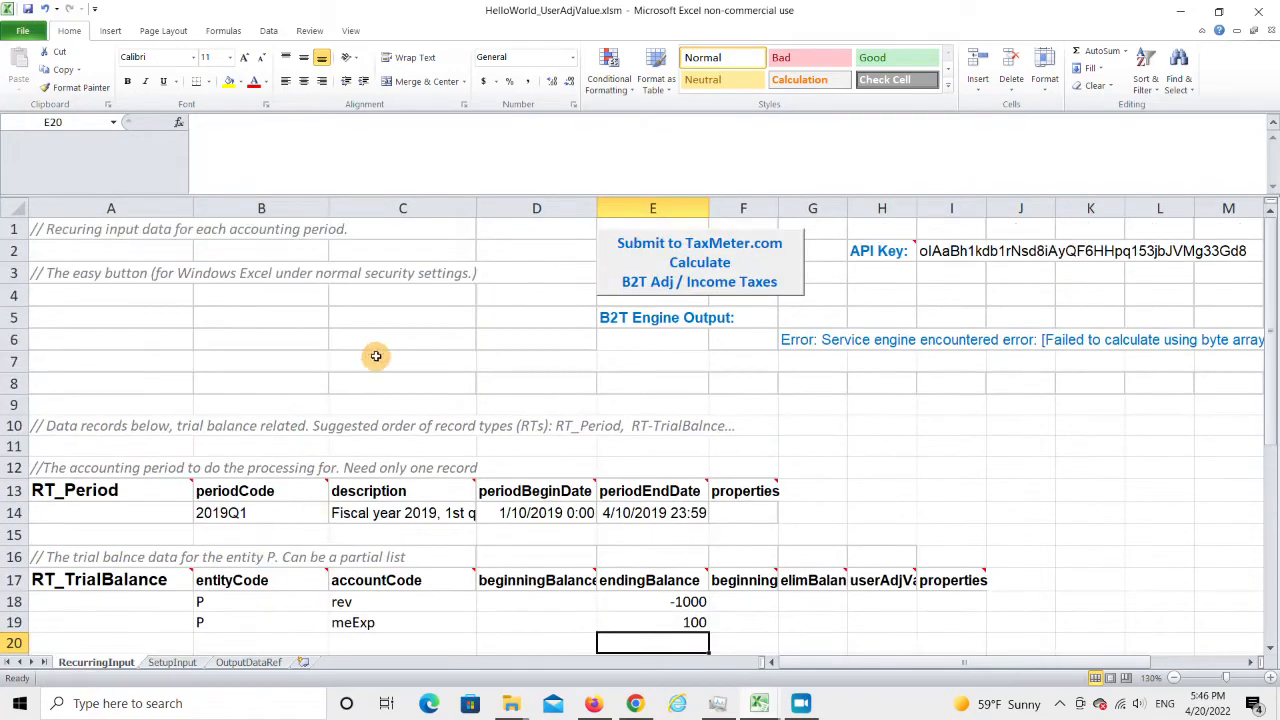
left_click(633, 260)
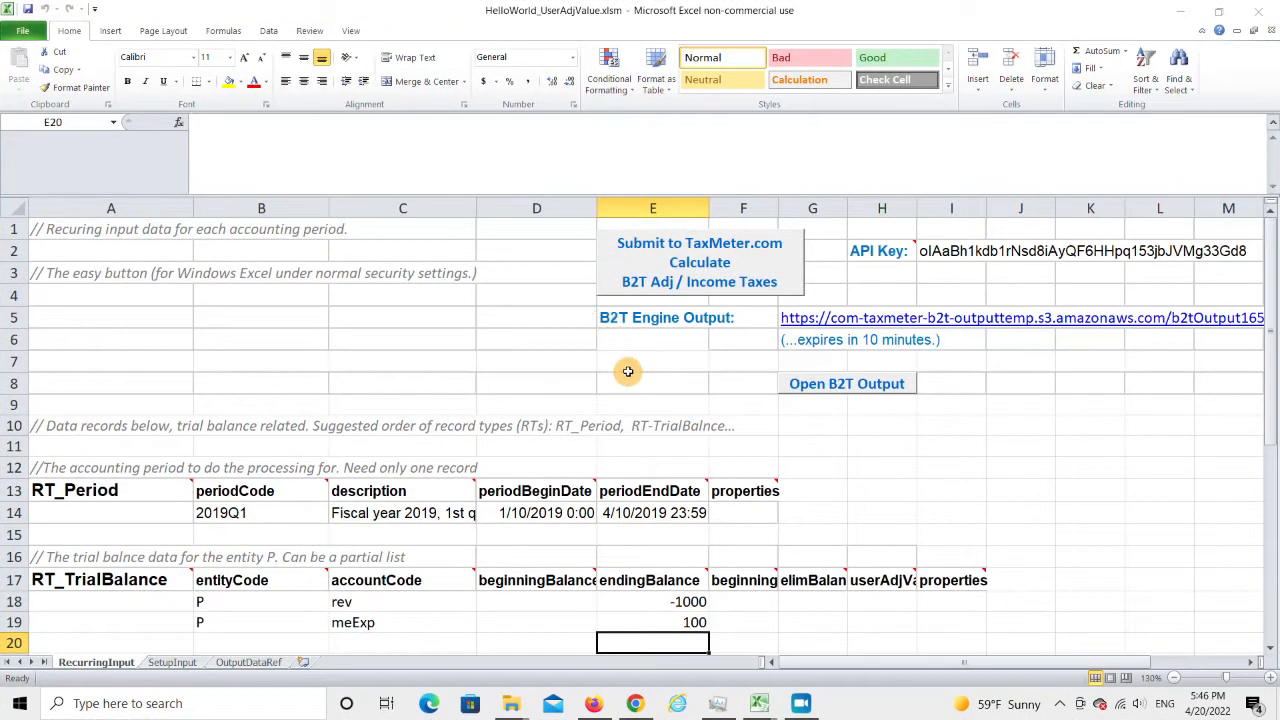
left_click(811, 389)
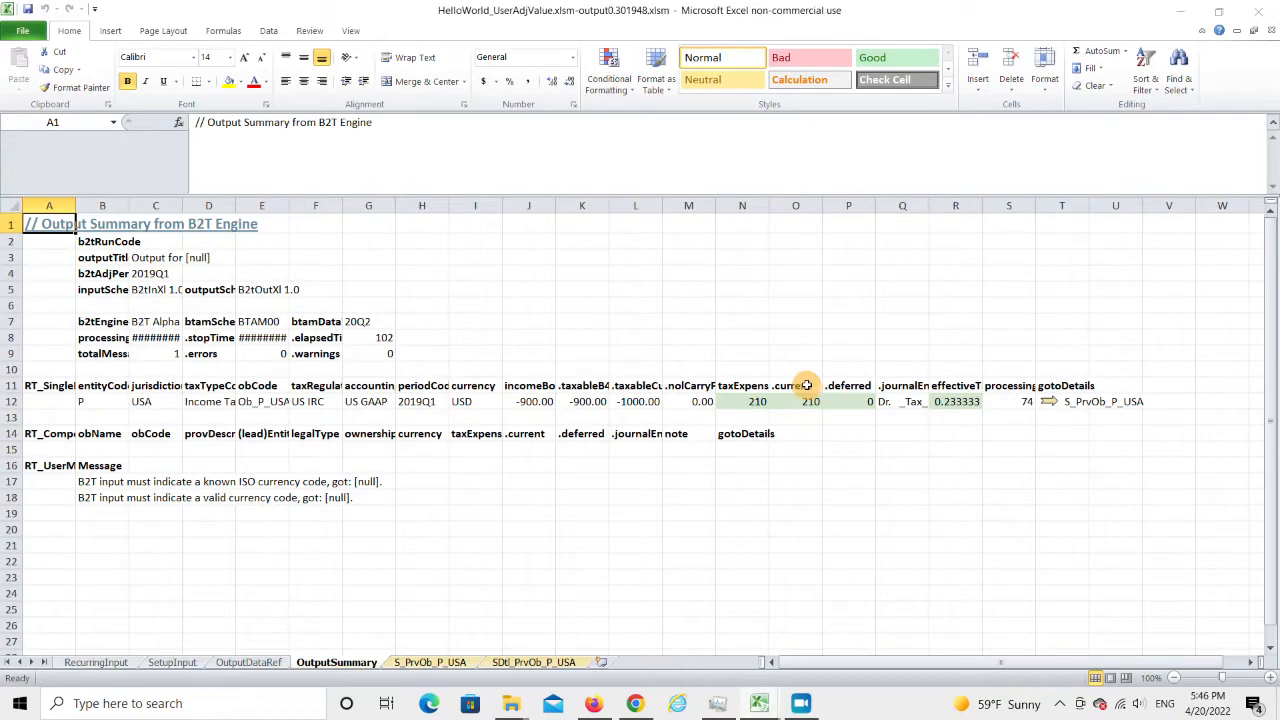
Examine the account adjustment values in the single provision details for P in the USA, and close the output workbook without saving
left_click(1048, 408)
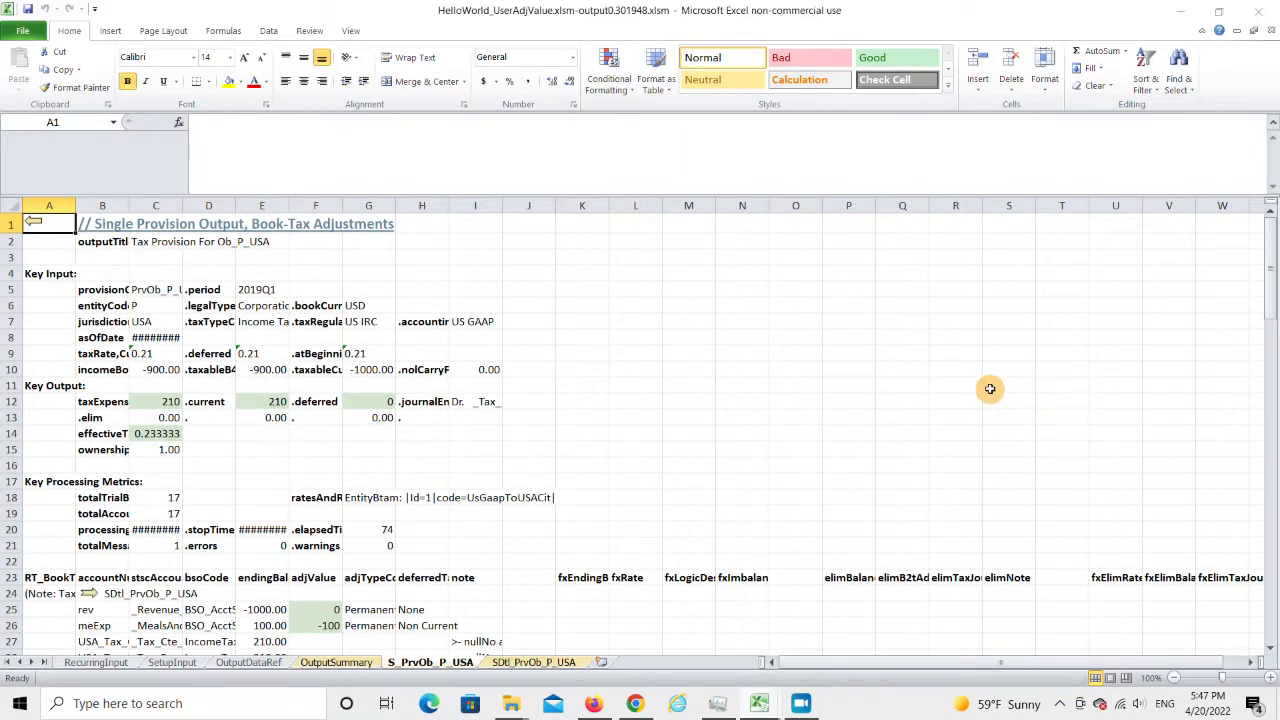
scroll(951, 360, "down", 1)
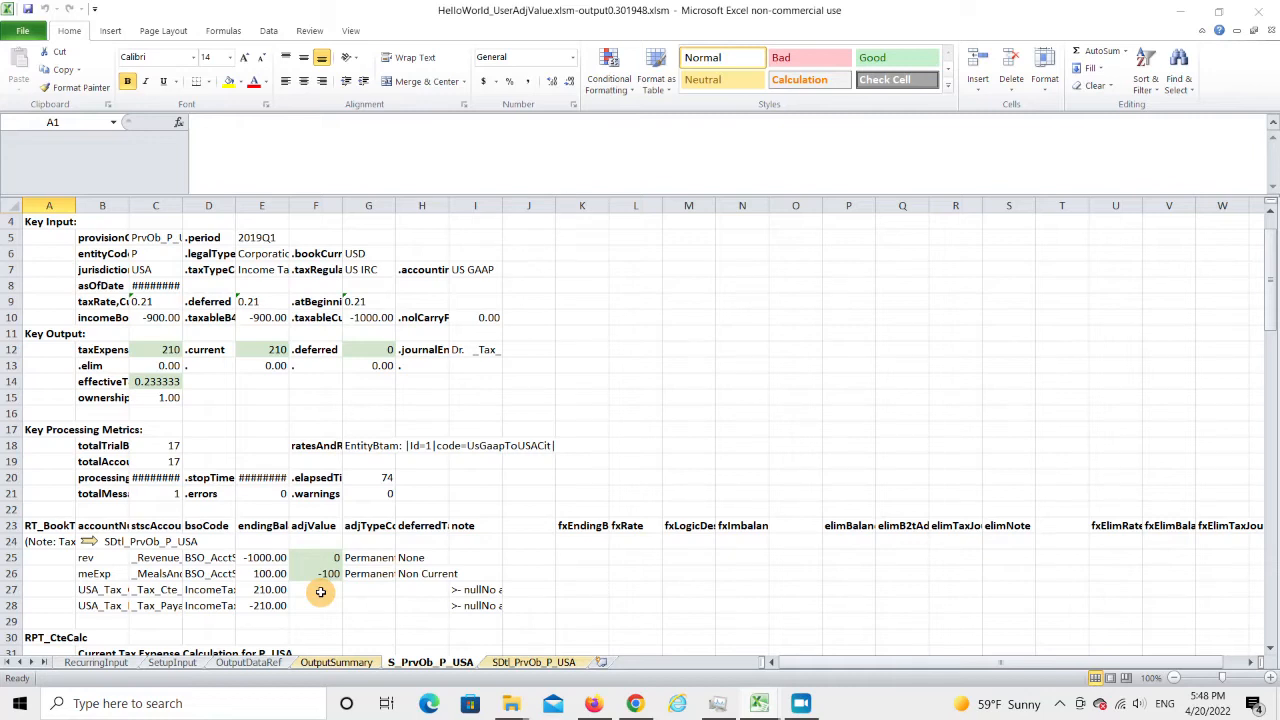
left_click(1259, 20)
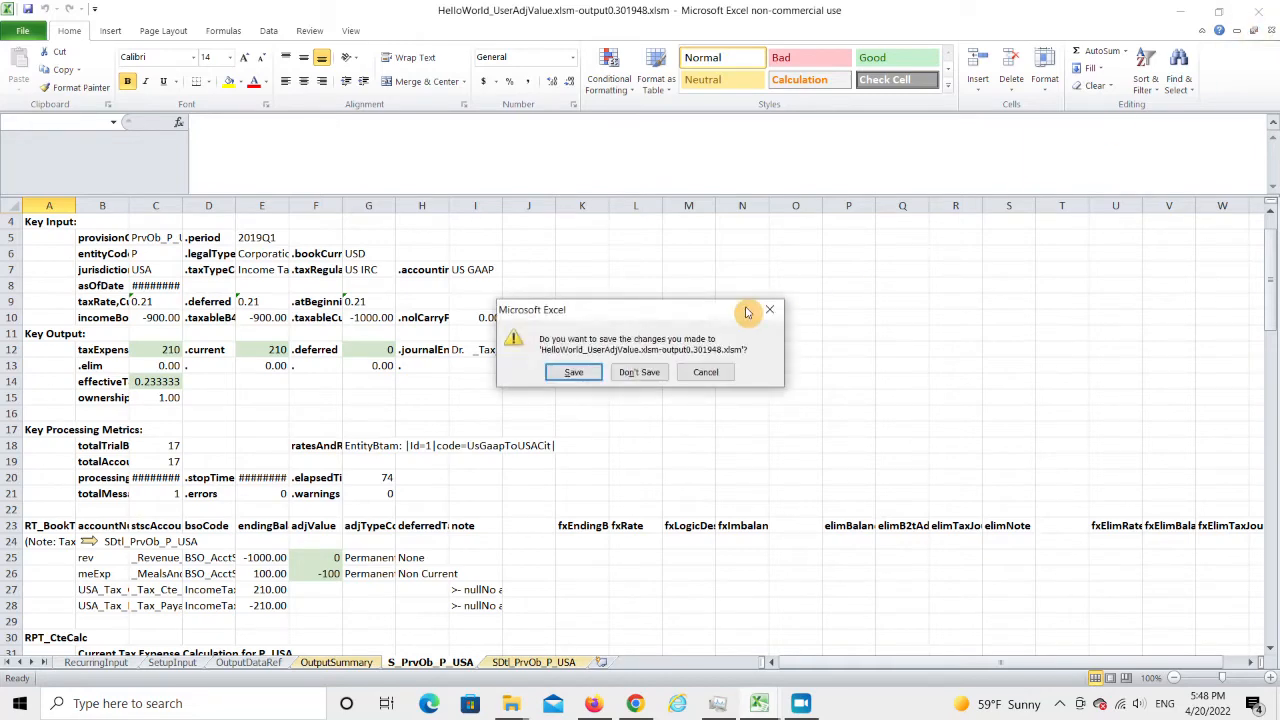
left_click(625, 374)
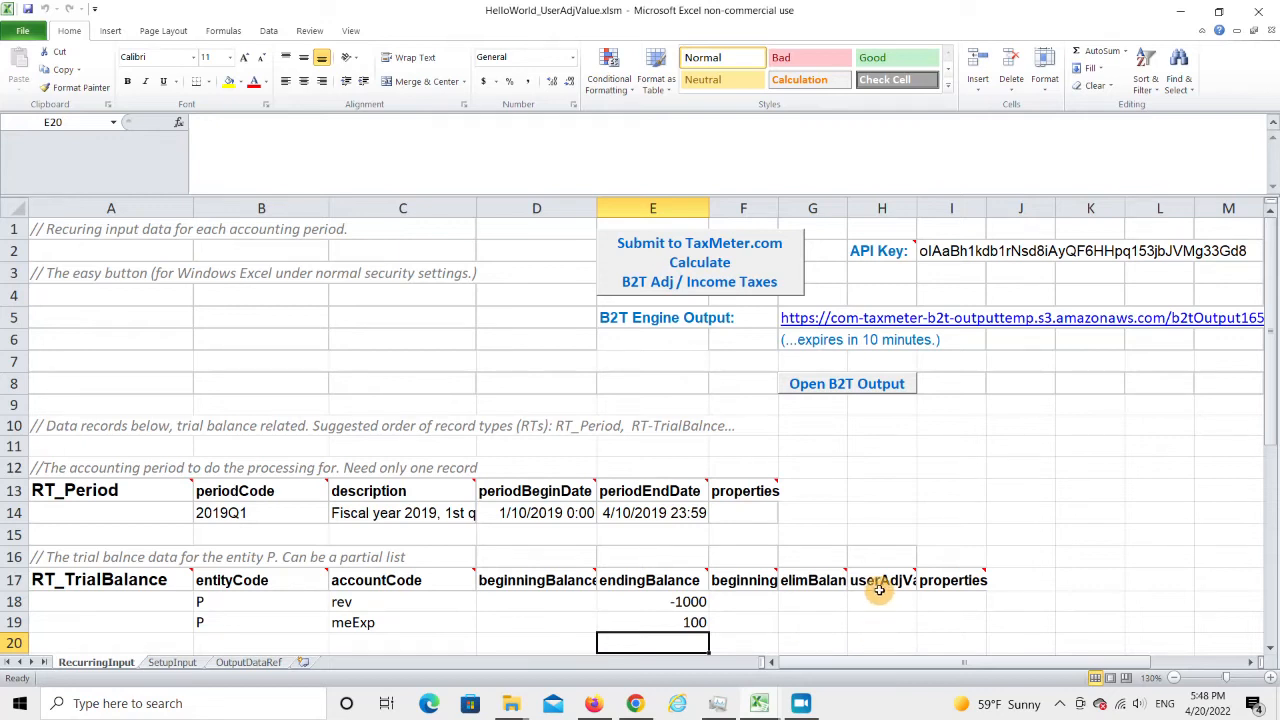
Set the user adjustment override type of the meExp trial balance record to SpecifiedAdjValue
mouse_move(879, 590)
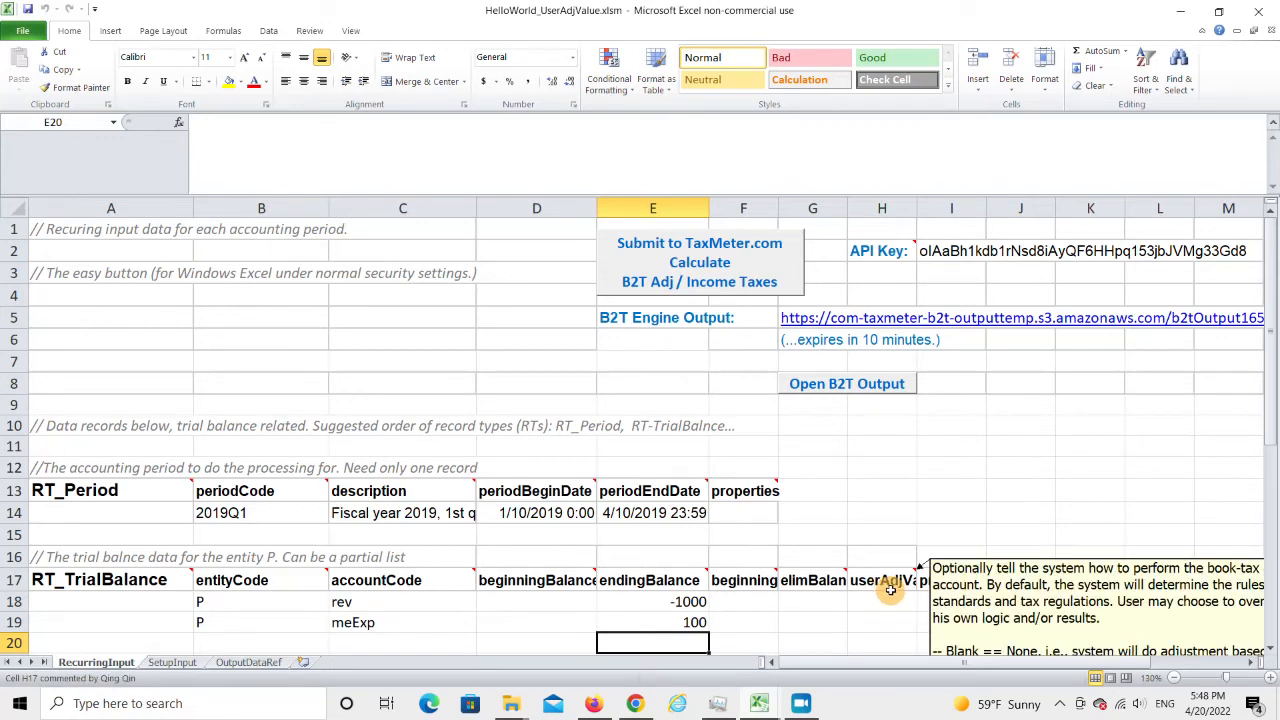
left_click(890, 590)
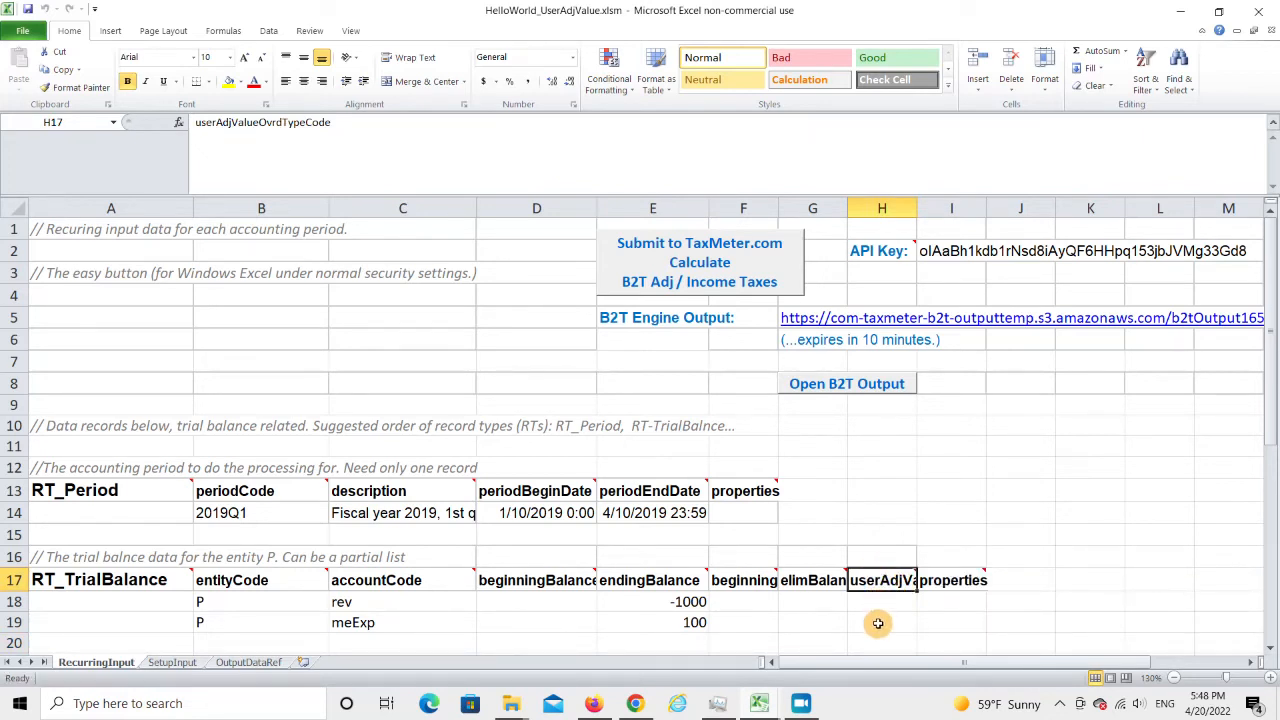
left_click(880, 622)
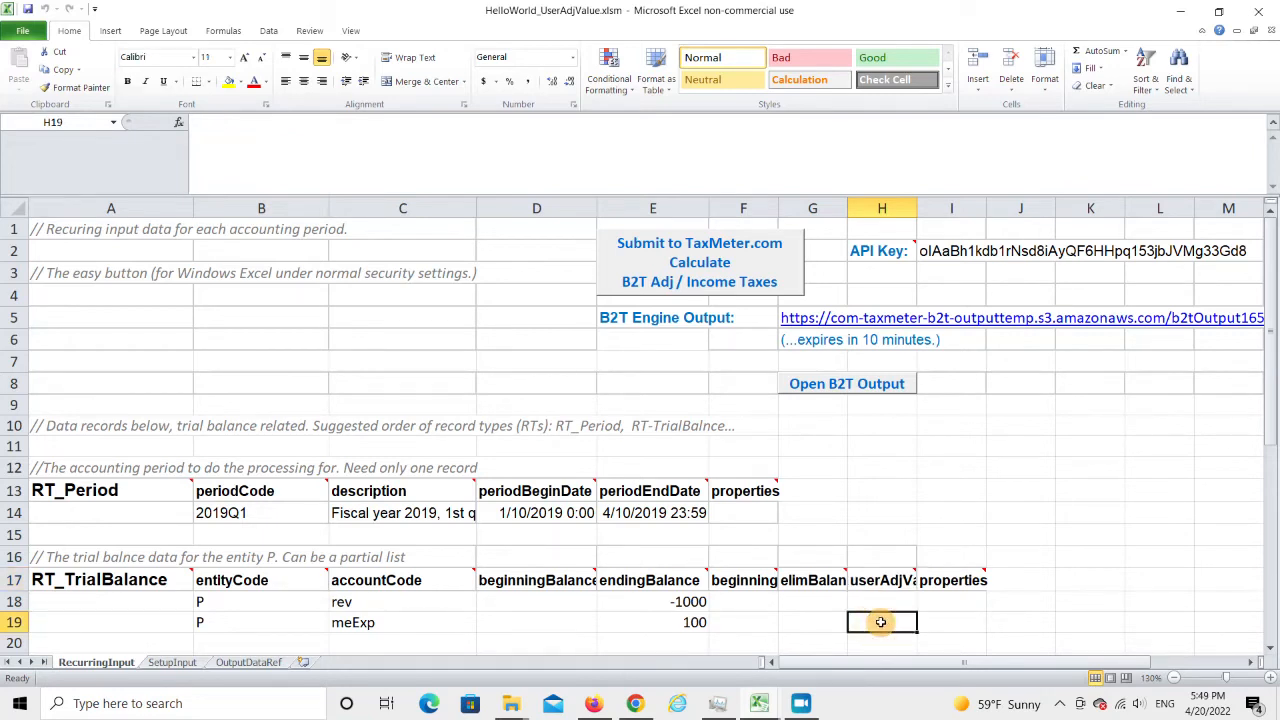
type("Specified")
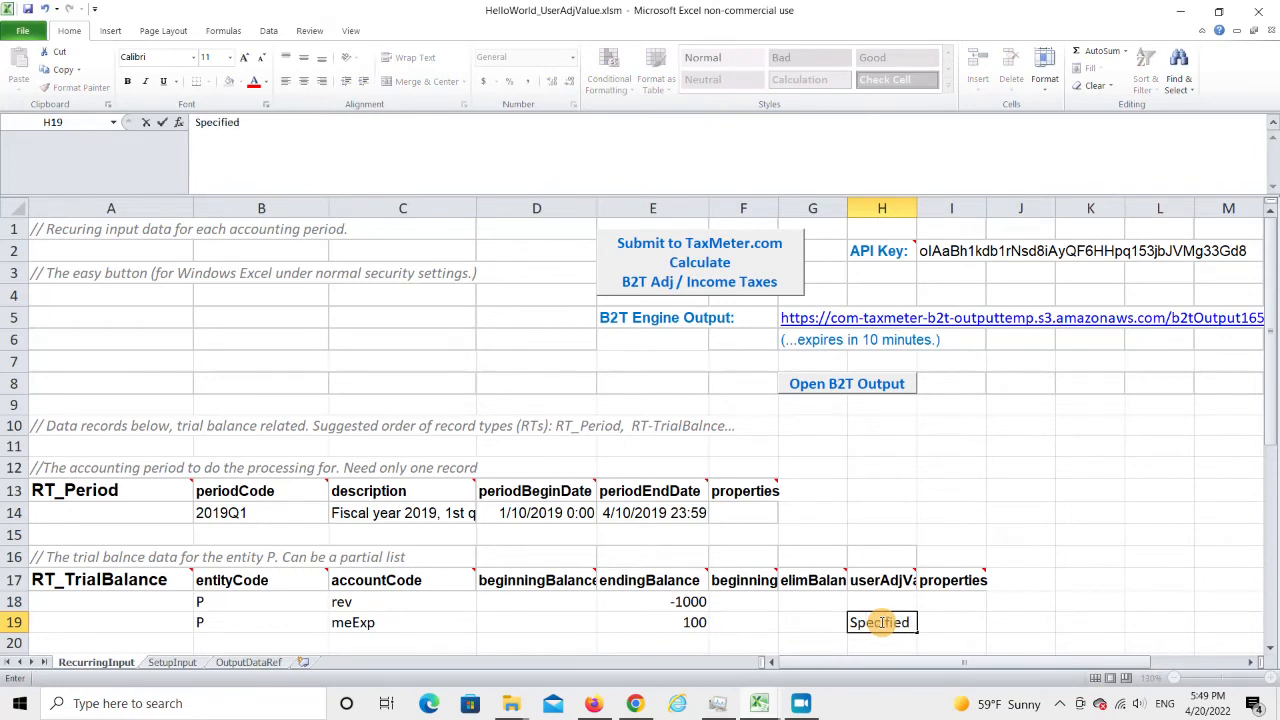
type("AdjValue")
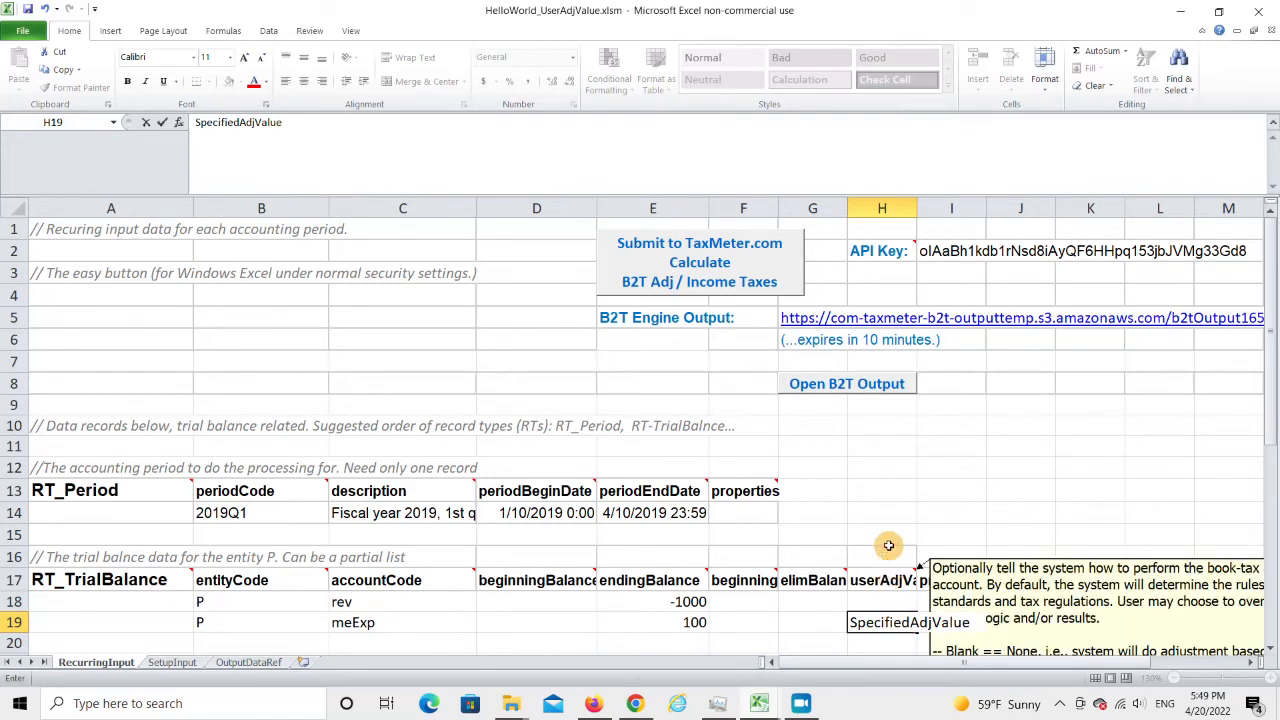
scroll(893, 491, "down", 2)
mouse_move(881, 445)
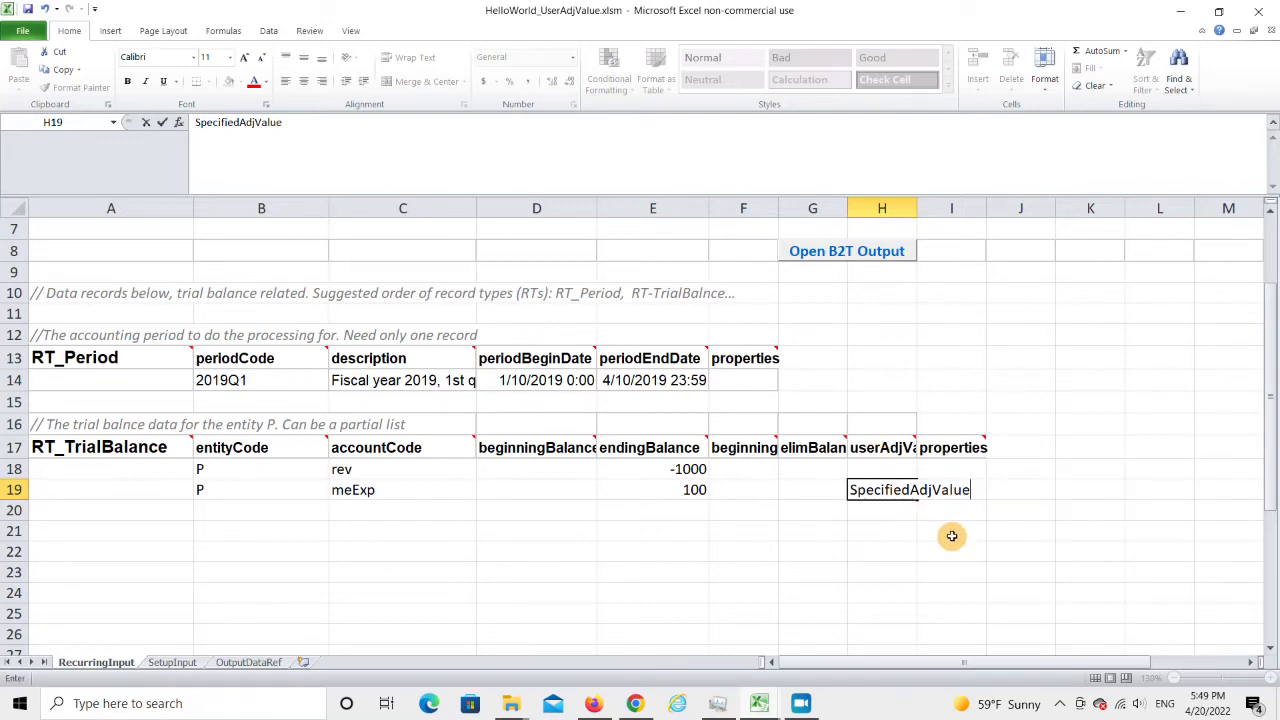
key("Tab")
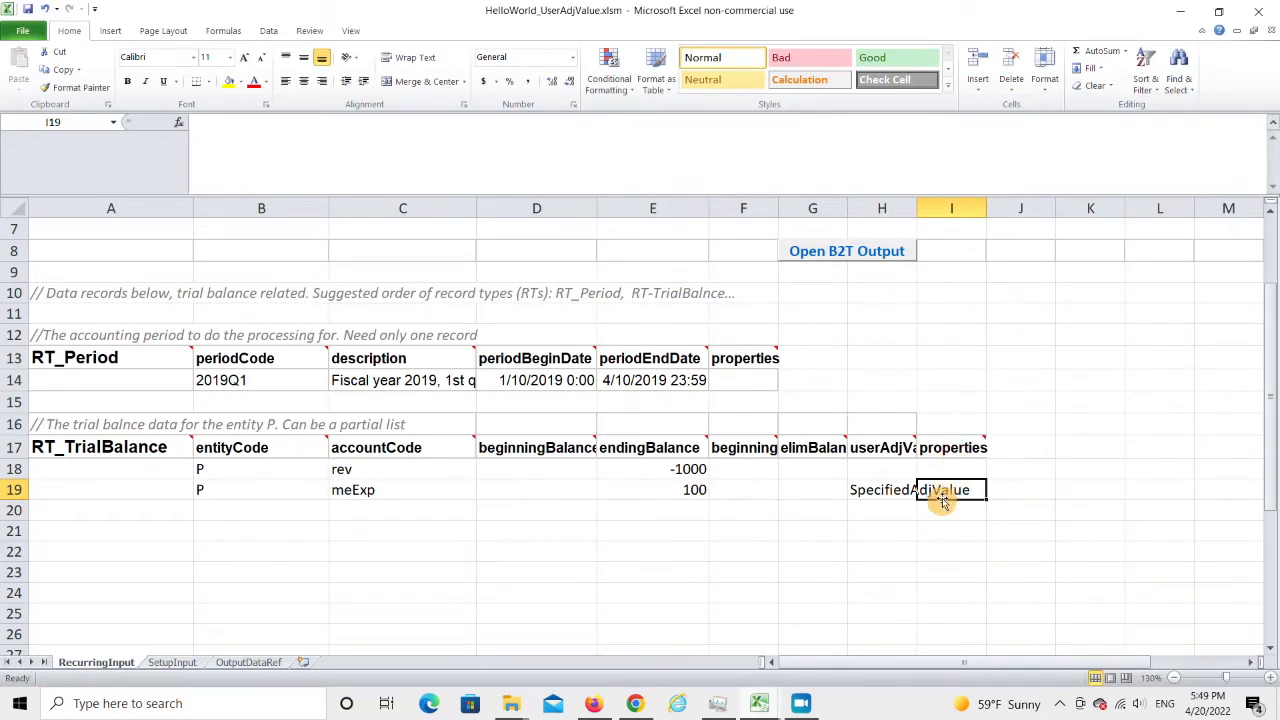
Enter bookTaxAdj=-60 as the properties of the meExp trial balance record and save the workbook
left_click(396, 140)
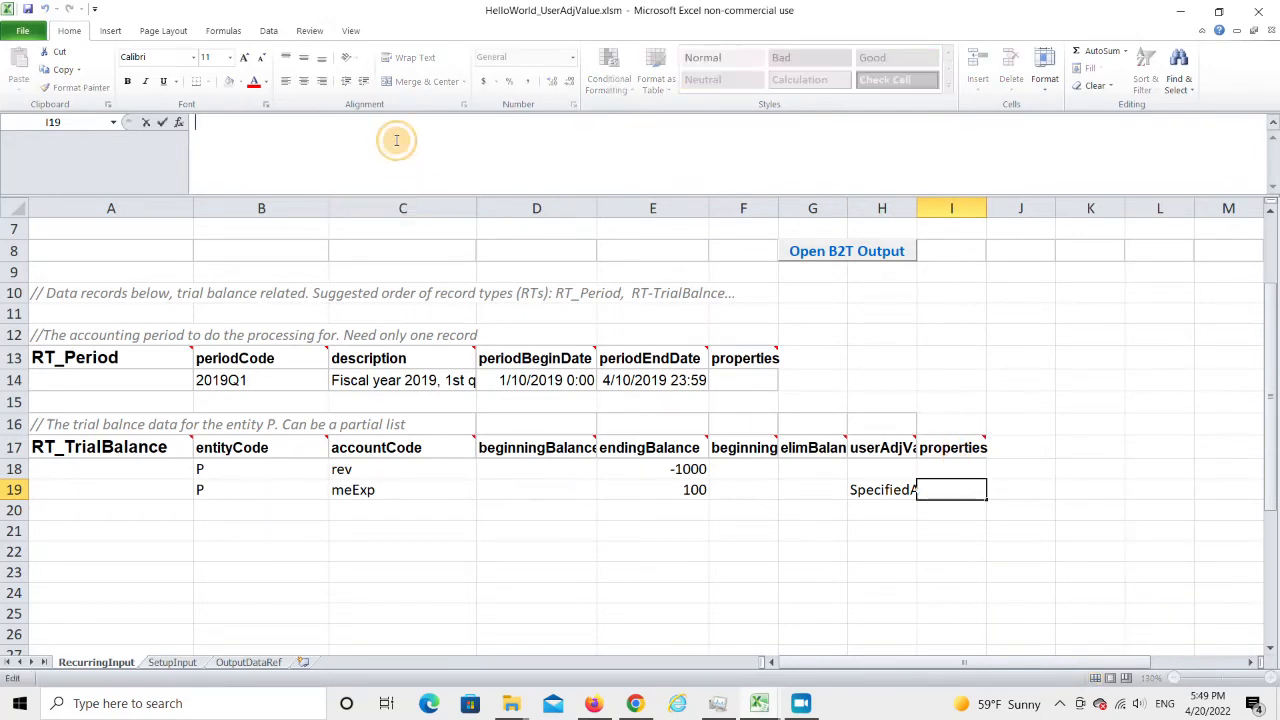
type("boo")
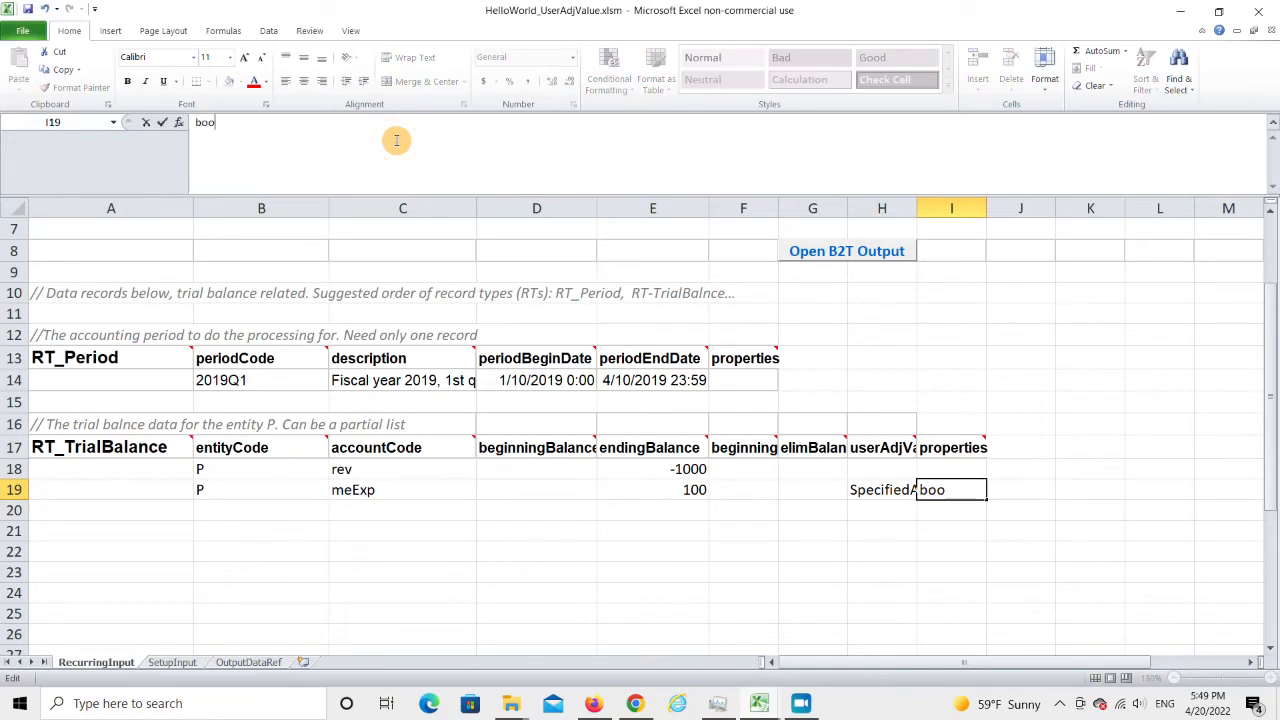
type("kTaxAdj=-60")
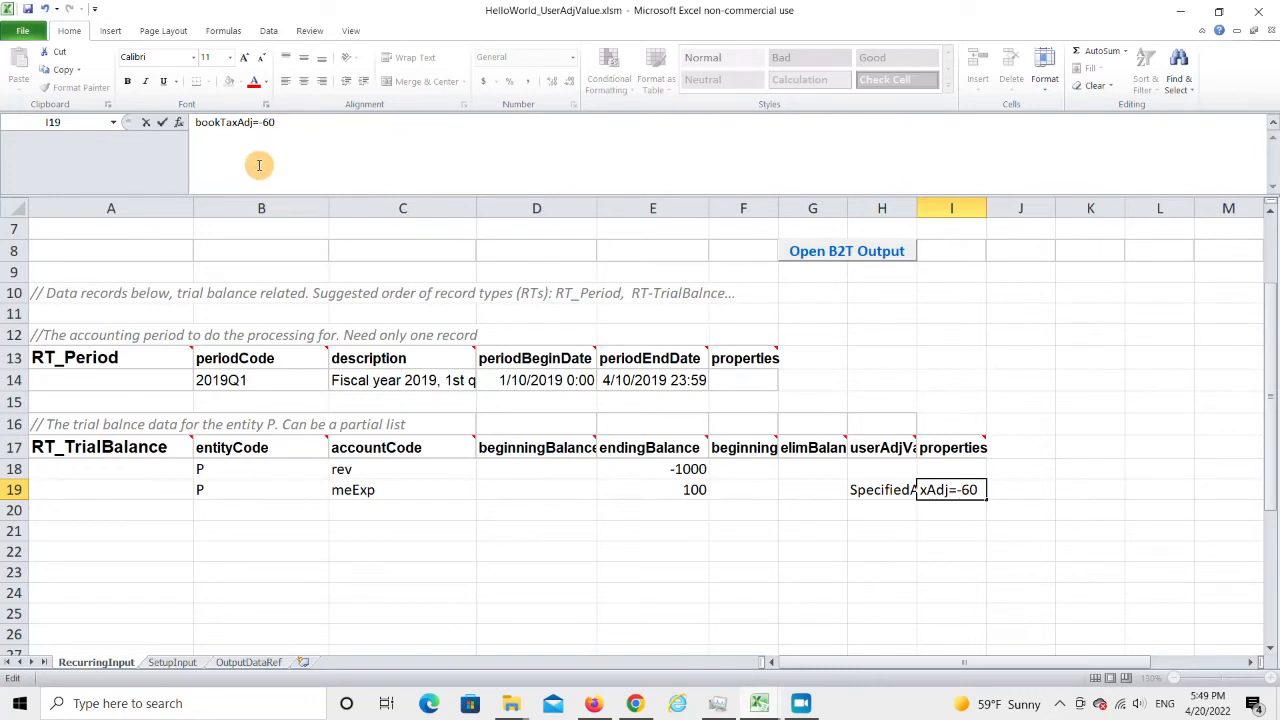
left_click(27, 8)
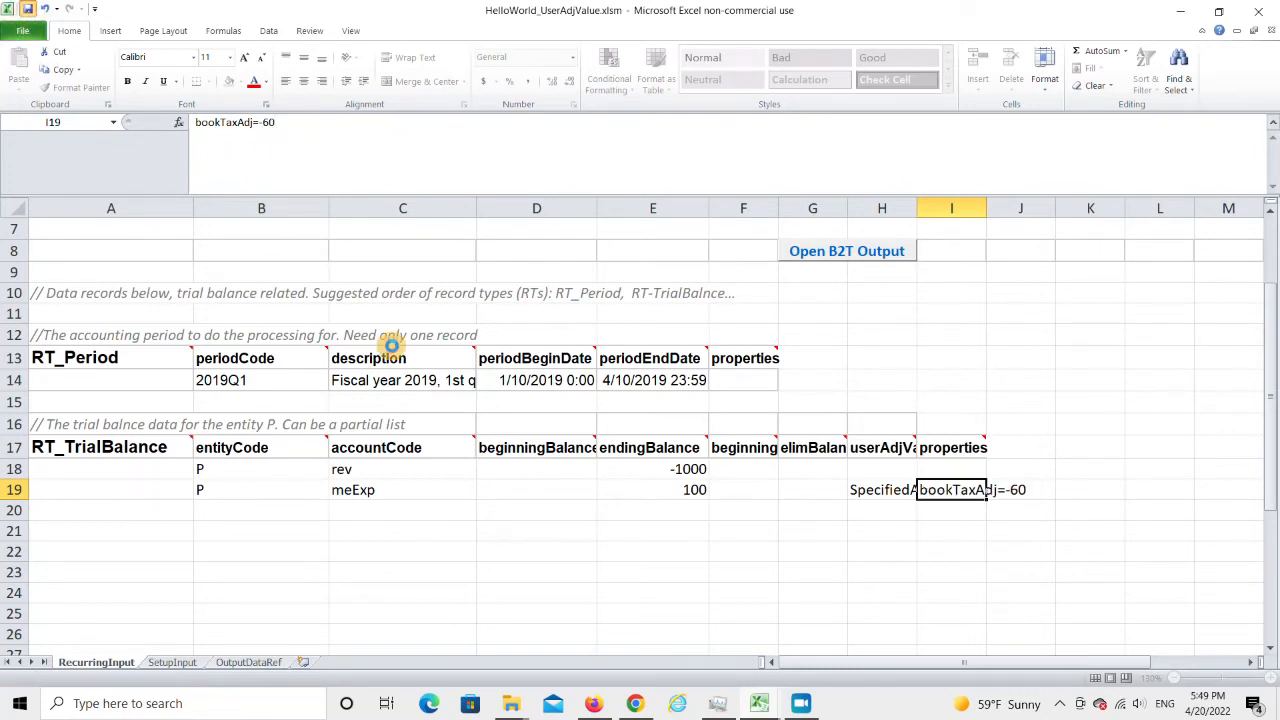
Resubmit the workbook with the meExp override to TaxMeter.com for calculation and open the new B2T output
scroll(545, 529, "up", 2)
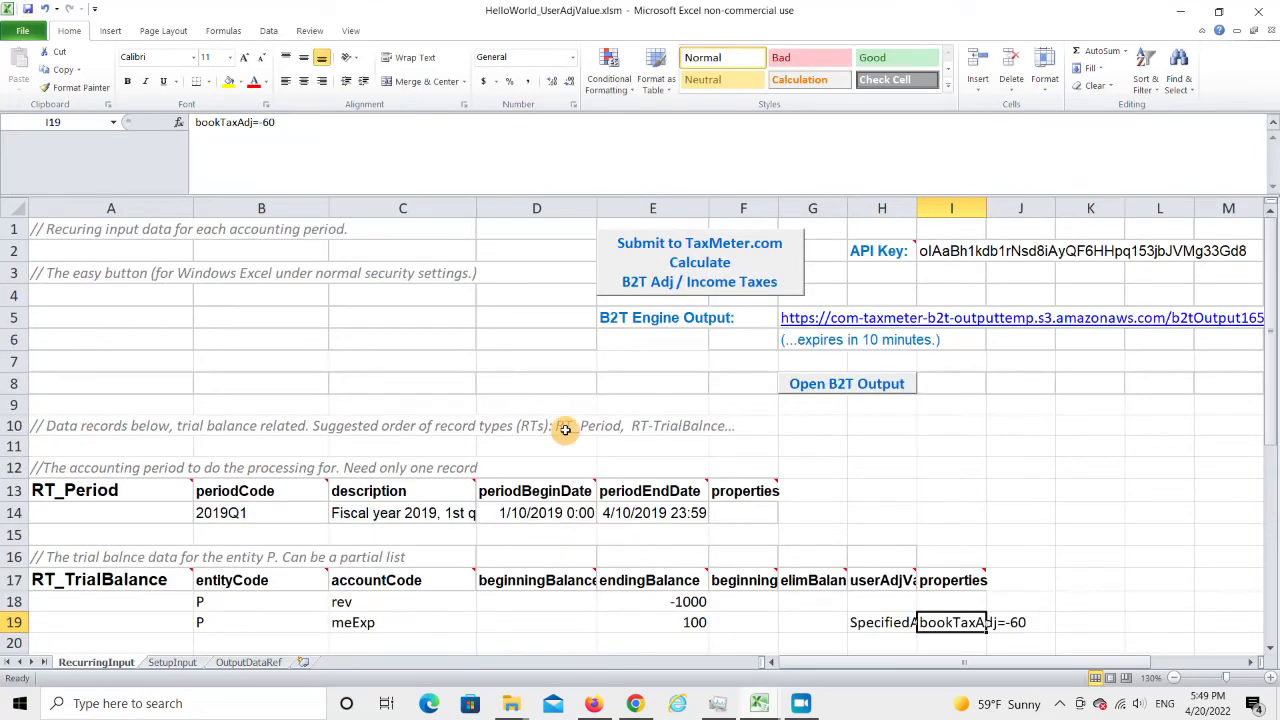
left_click(651, 262)
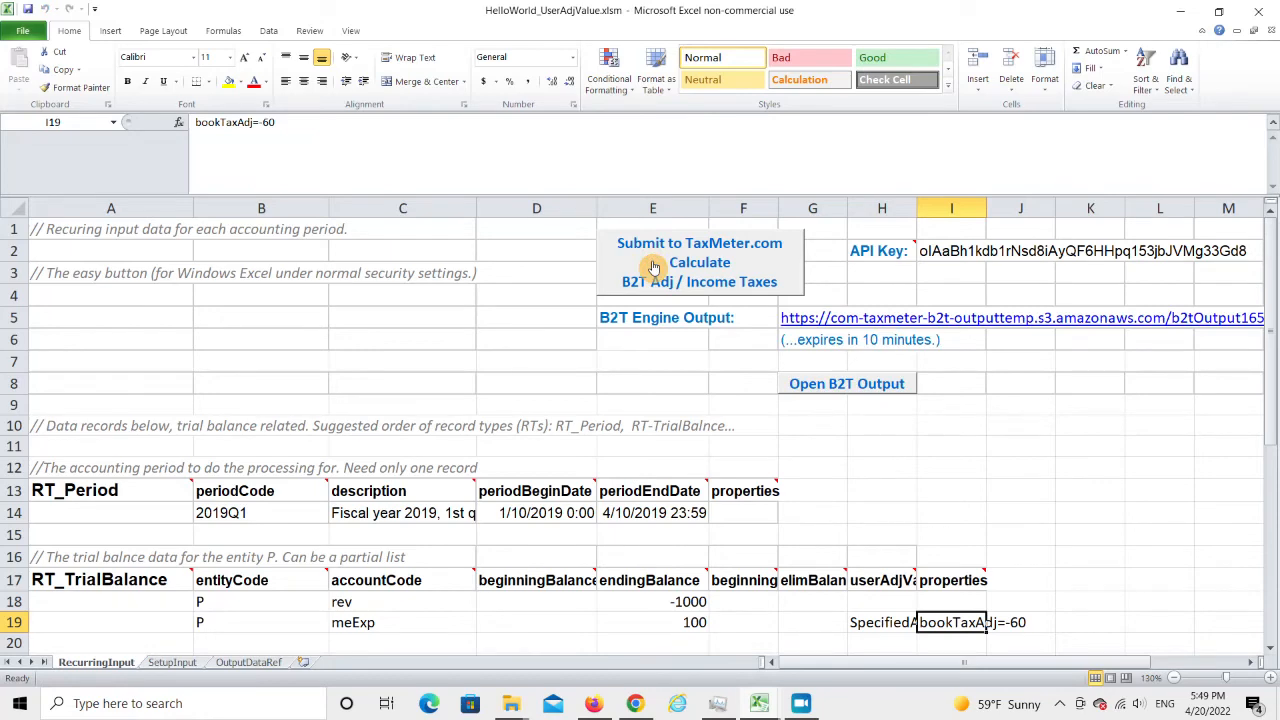
left_click(860, 393)
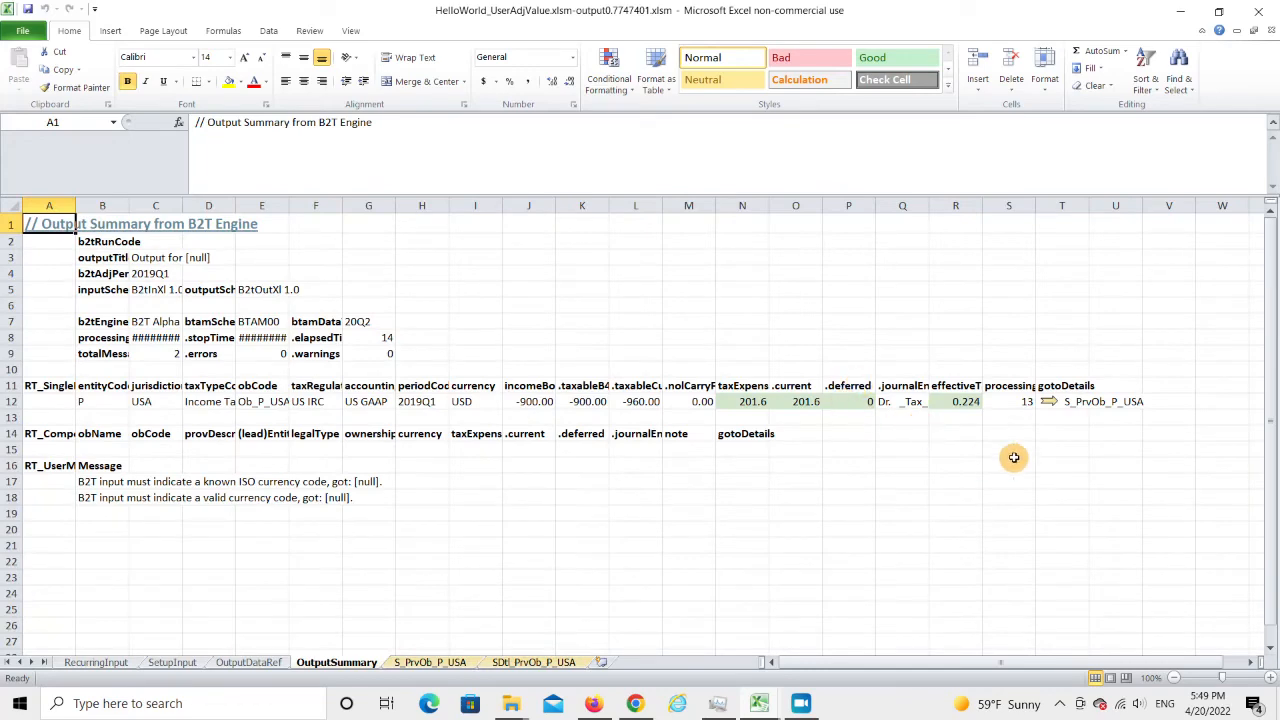
Examine the meExp adjustment, the current tax expense calculation and the full meExp note in the single provision details for P in the USA
left_click(1048, 405)
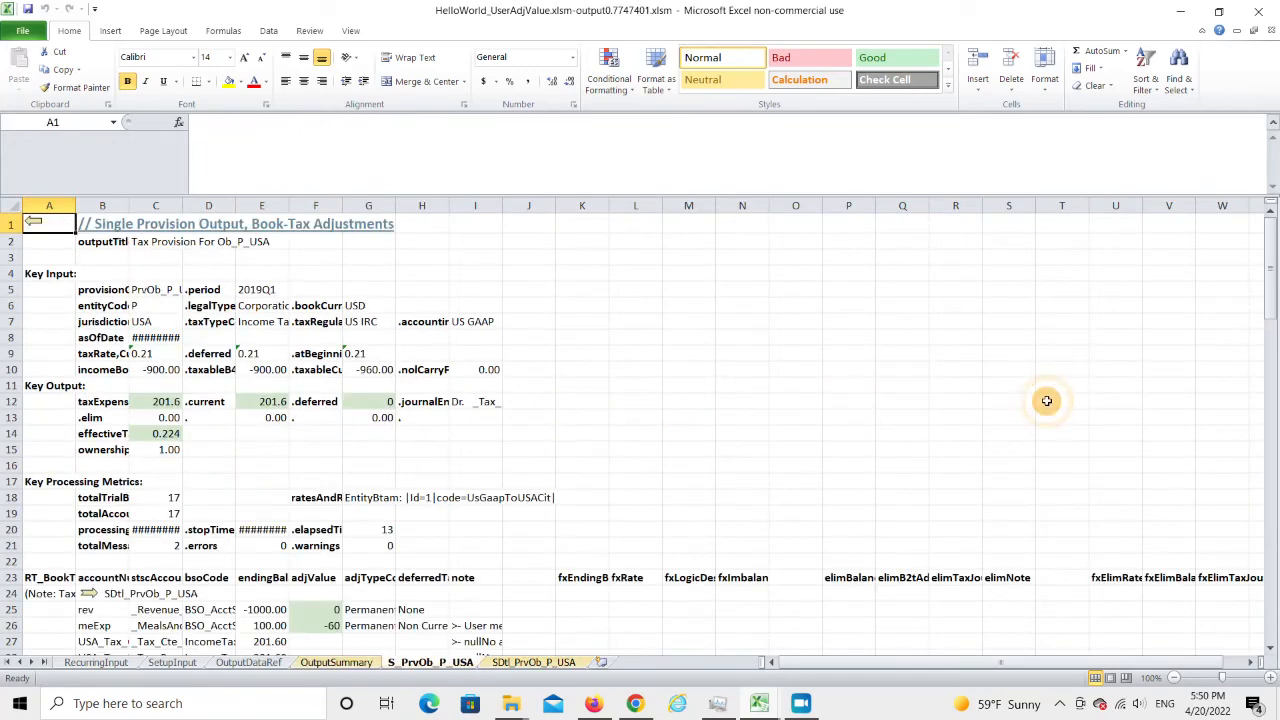
scroll(1008, 380, "down", 1)
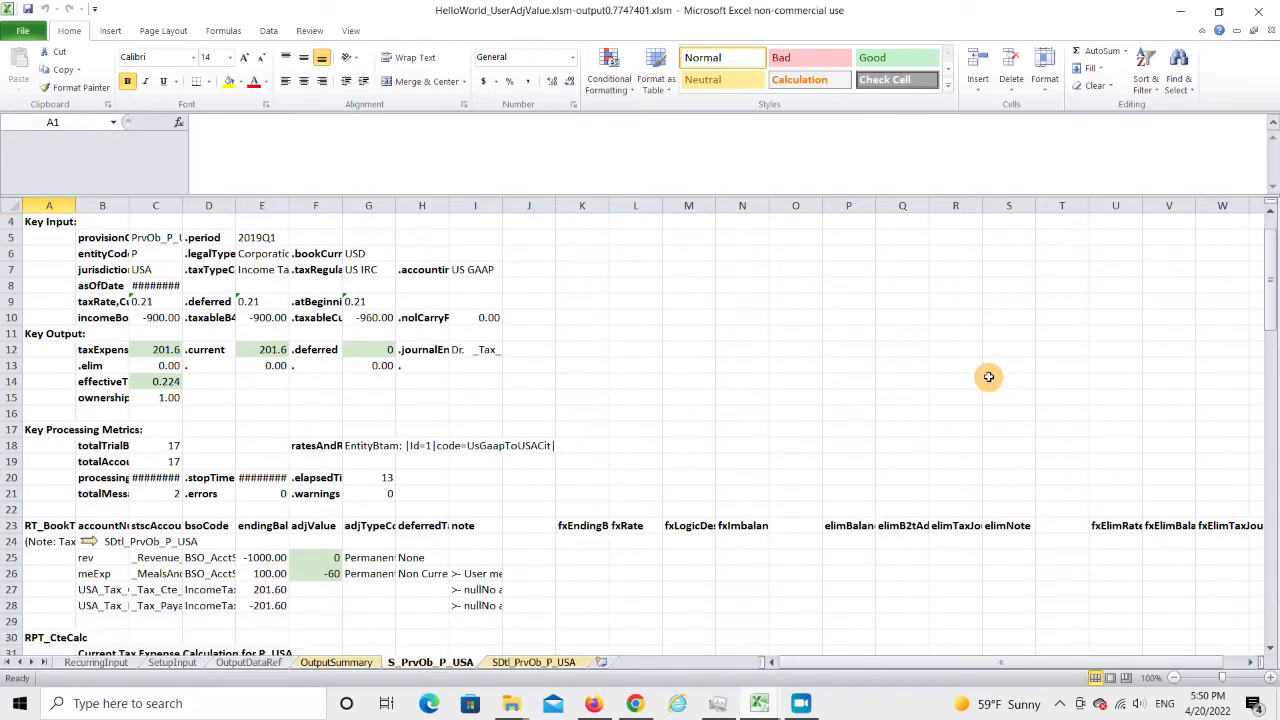
scroll(990, 376, "down", 4)
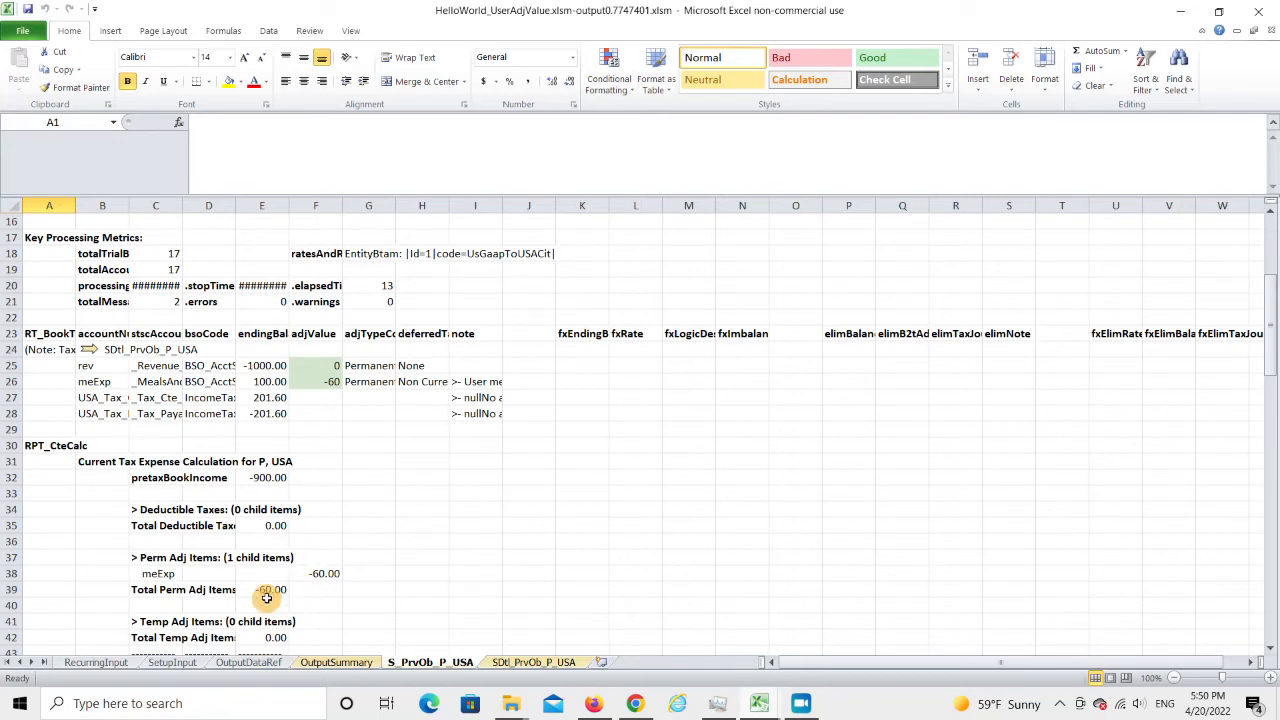
scroll(300, 529, "down", 2)
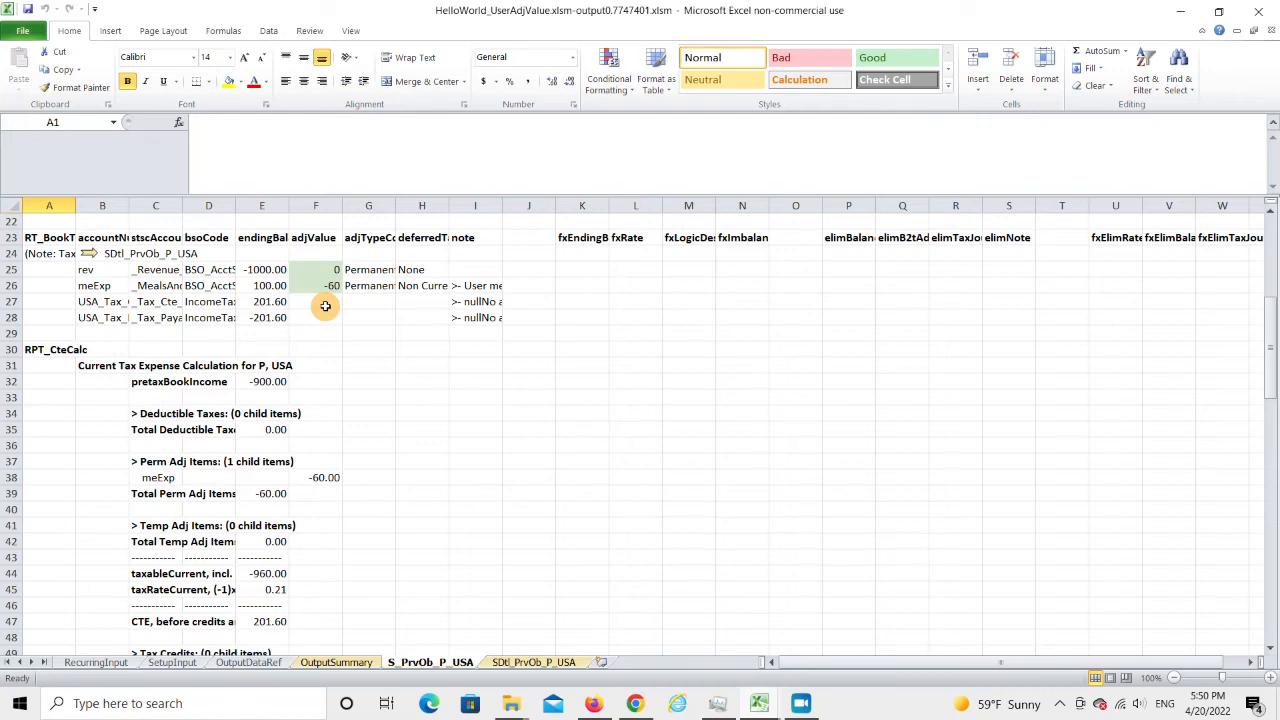
left_click(464, 286)
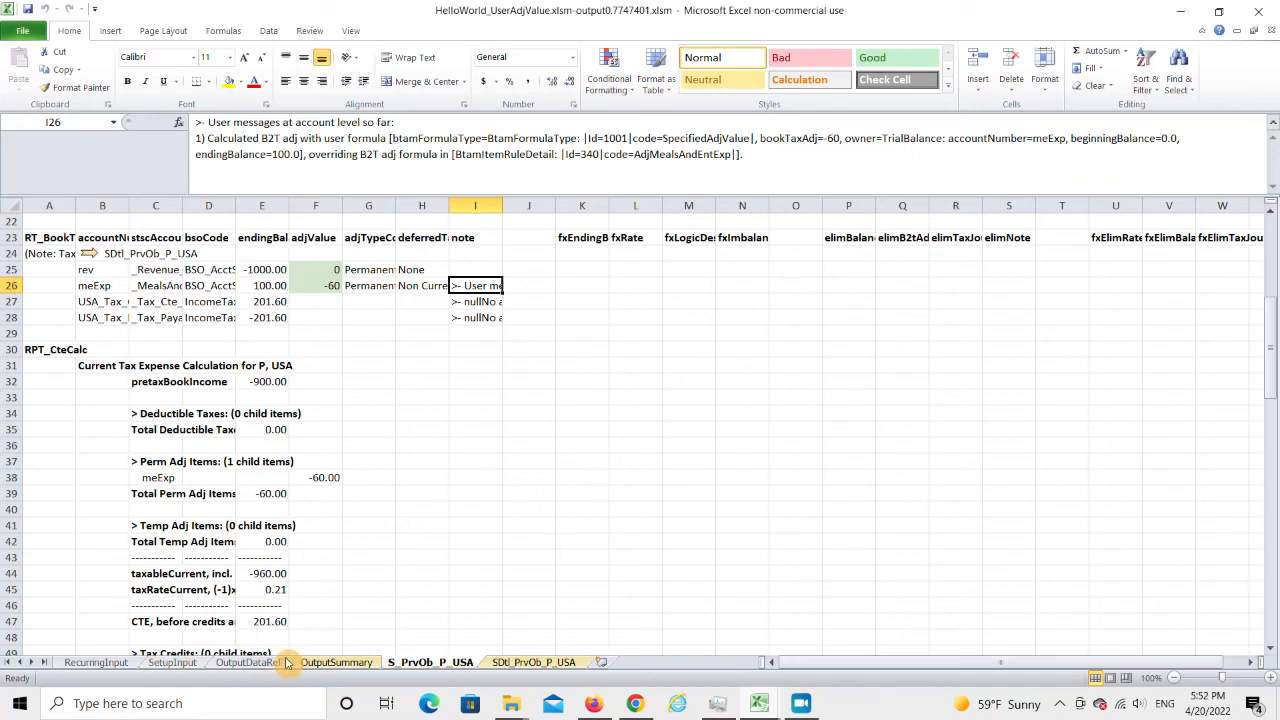
Return to the HelloWorld_UserAdjValue.xlsm input workbook and review the meExp record's user adjustment override type and properties
left_click(1184, 21)
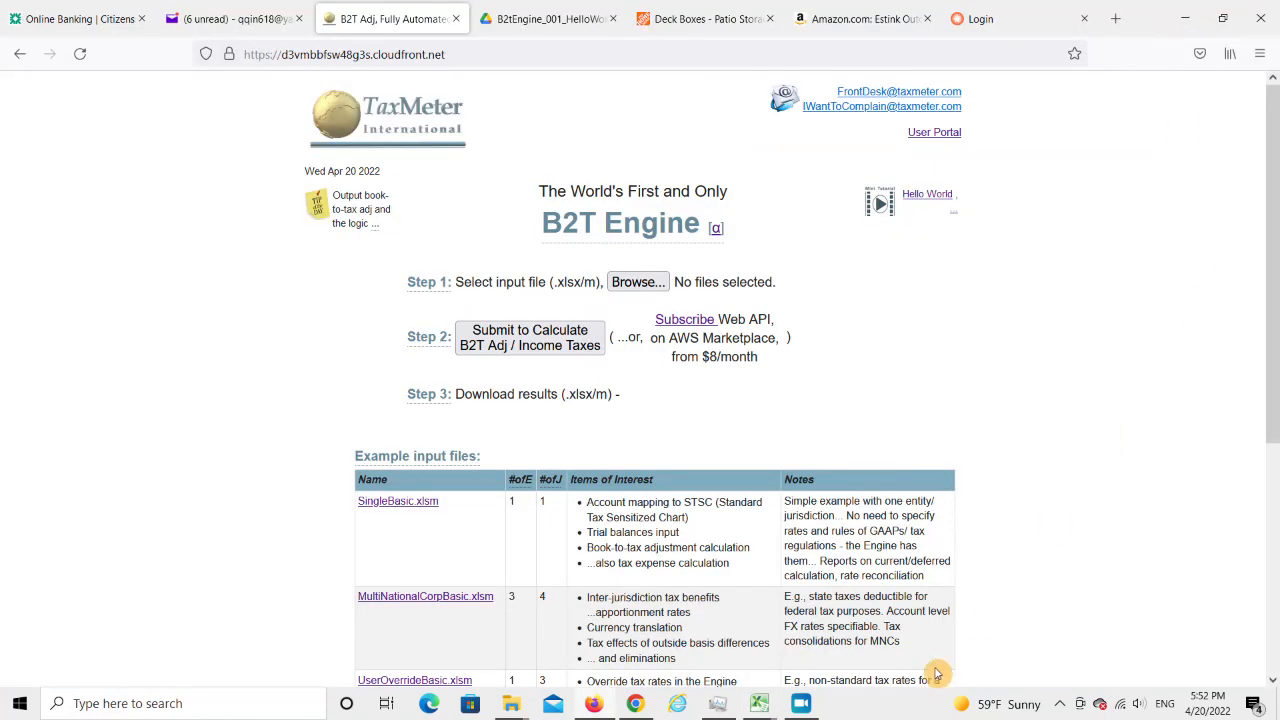
mouse_move(762, 705)
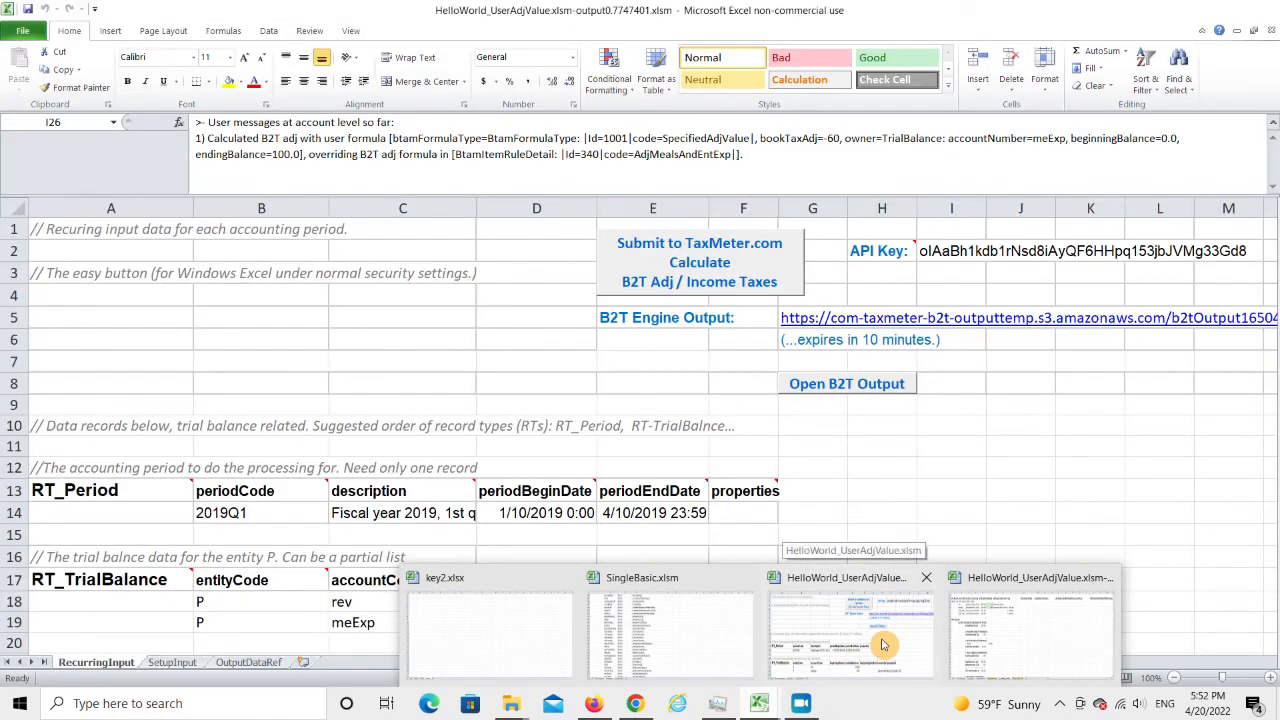
left_click(885, 643)
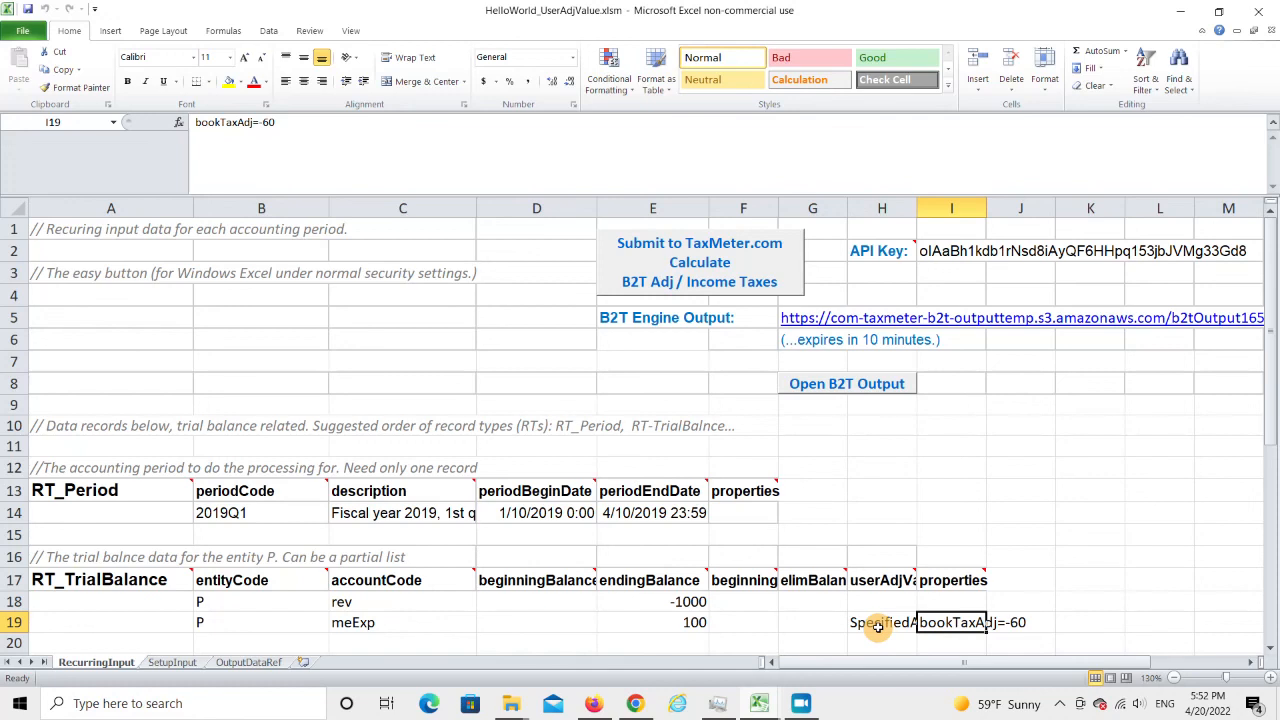
left_click(877, 626)
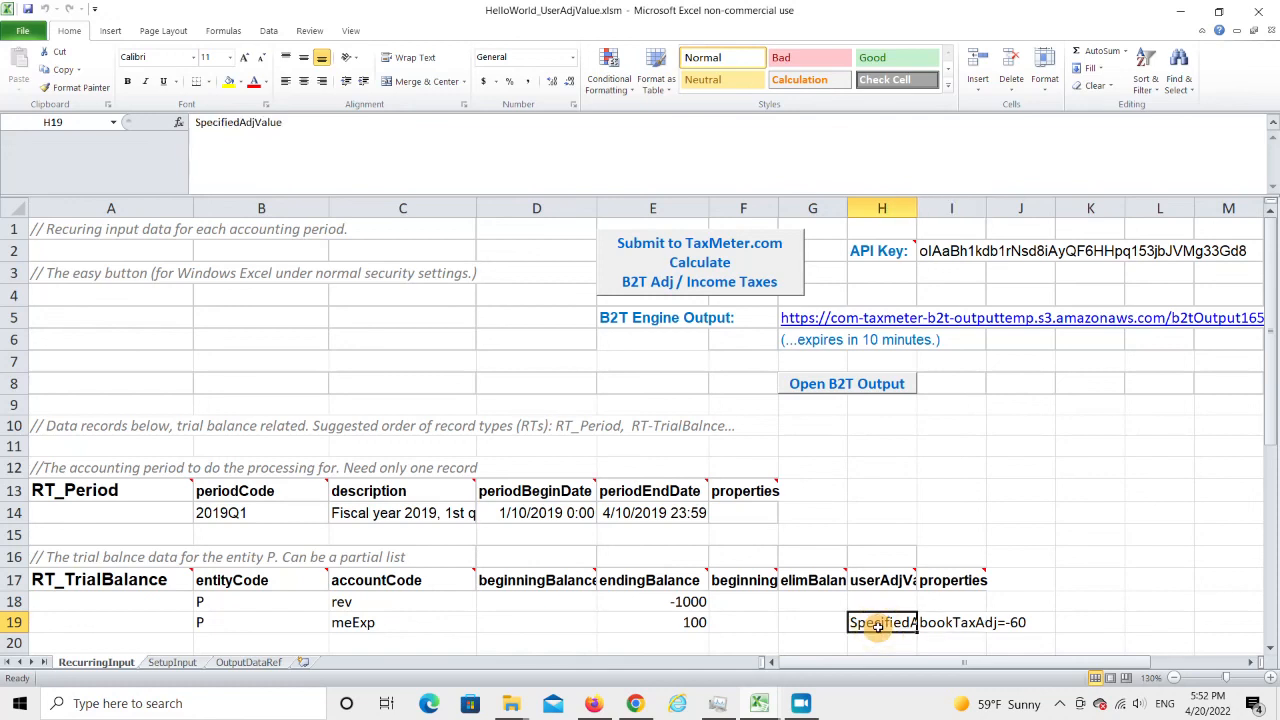
left_click(944, 624)
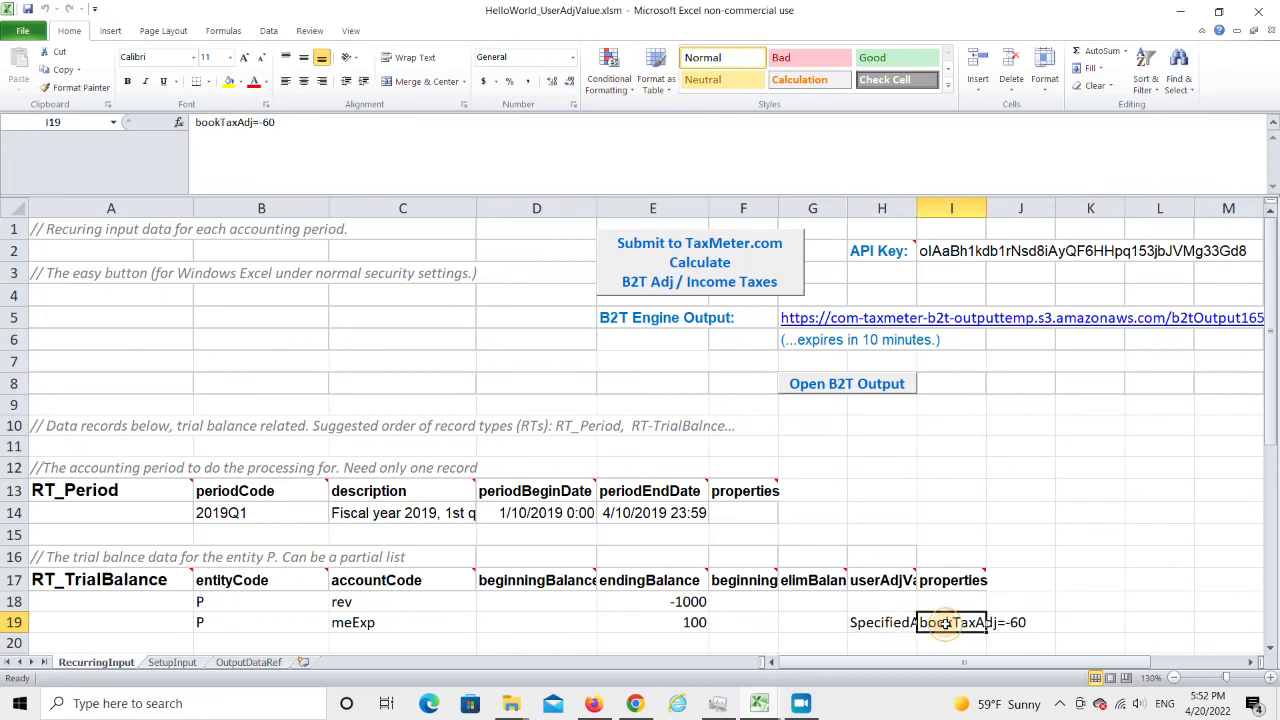